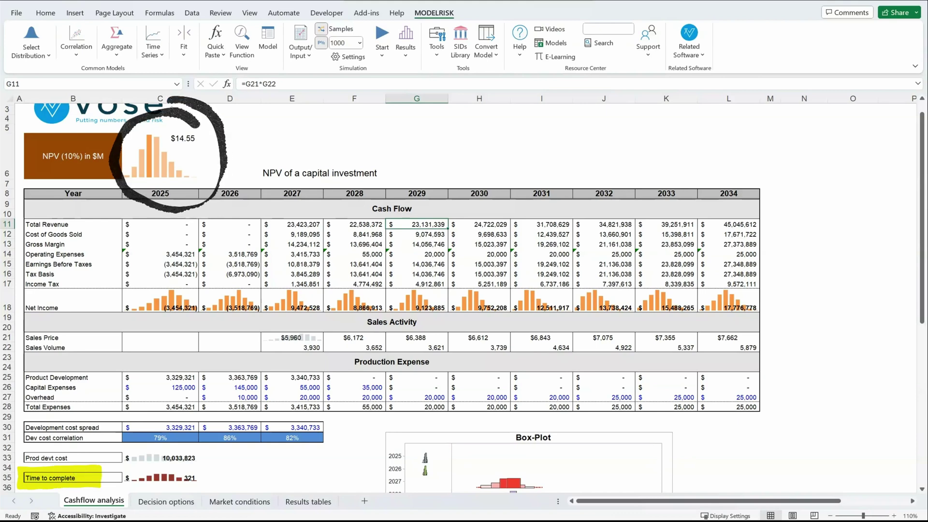
Examine the NPV, net income, sales price, development cost and time-to-complete formulas and the box plot on the Cashflow analysis sheet
click(159, 156)
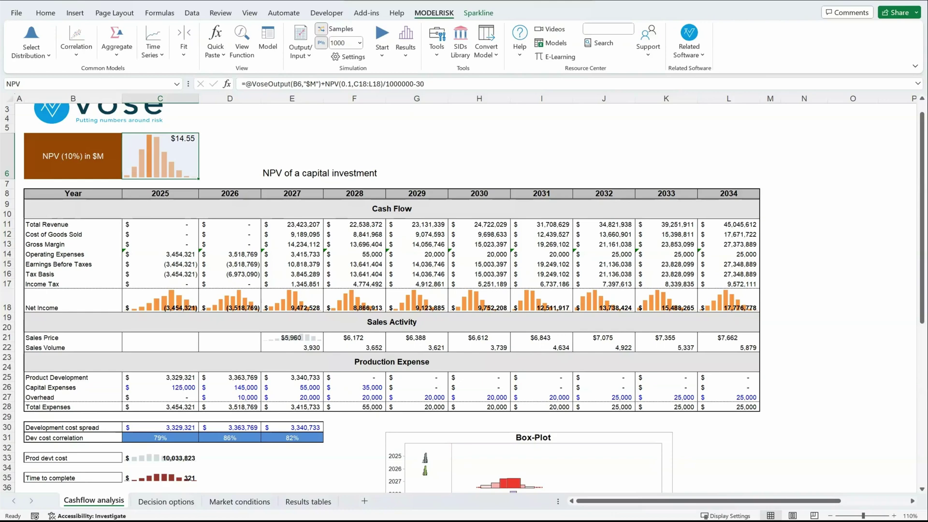
drag(160, 305, 729, 304)
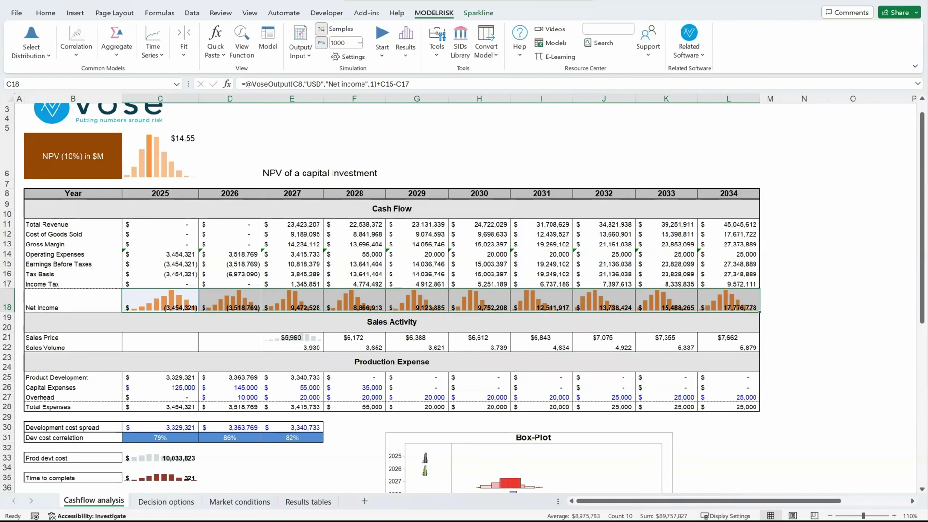
click(291, 337)
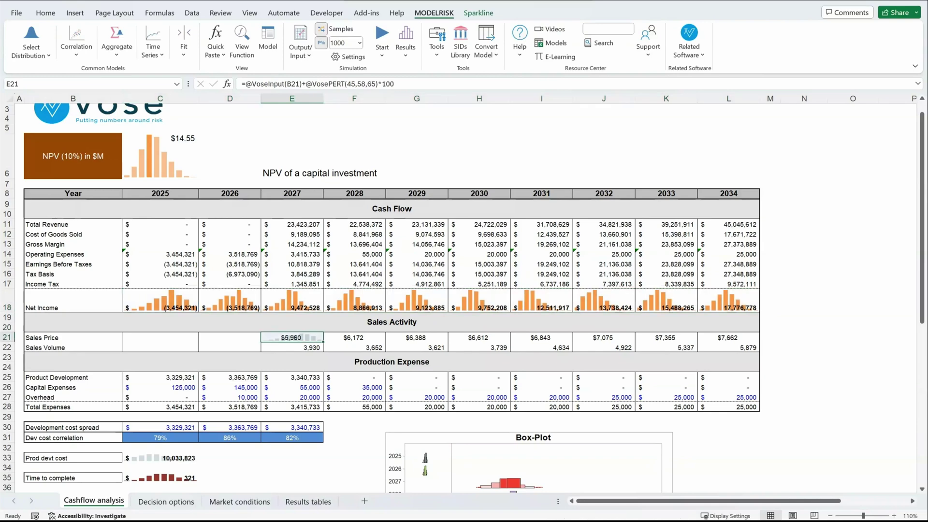
scroll(464, 297, down, 1)
click(160, 398)
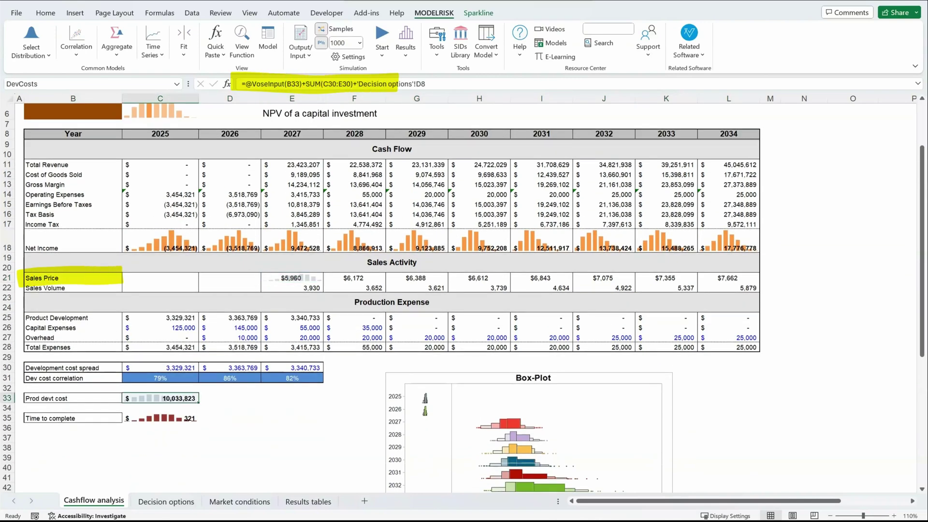
click(160, 418)
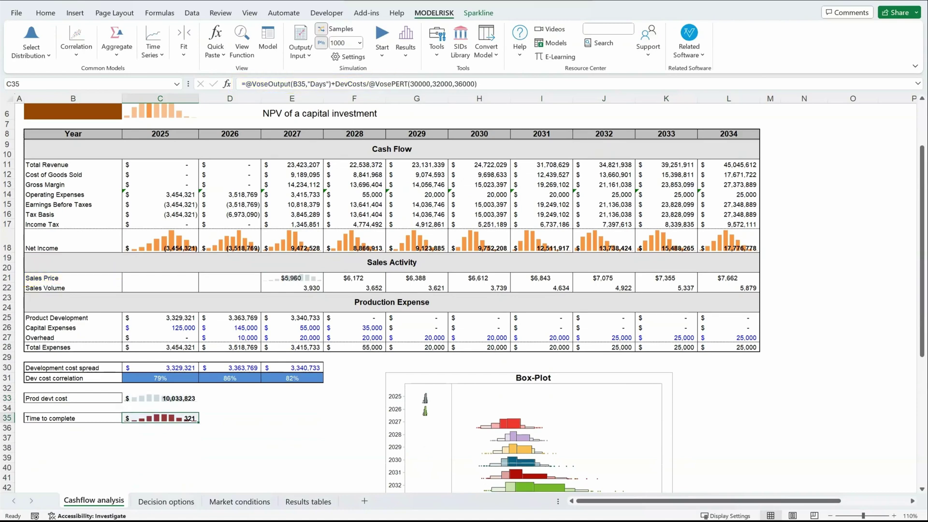
scroll(462, 298, down, 2)
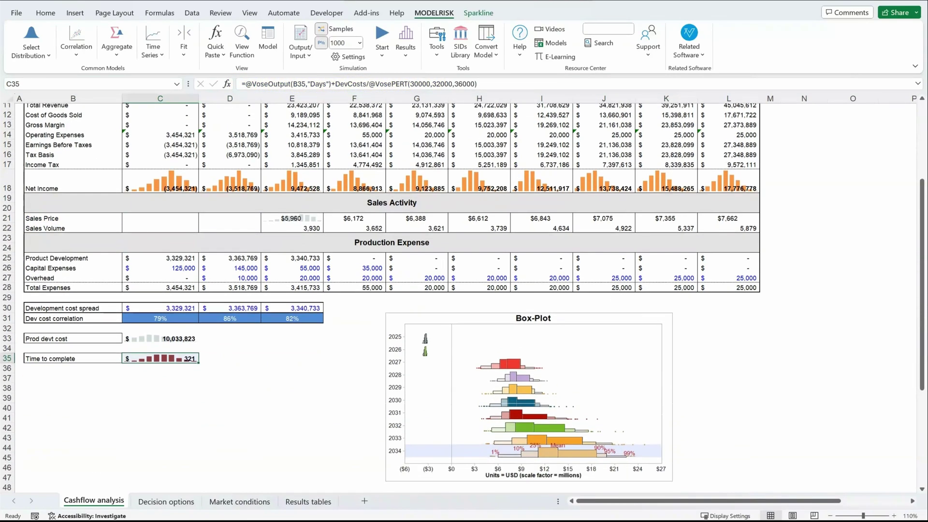
scroll(463, 297, up, 3)
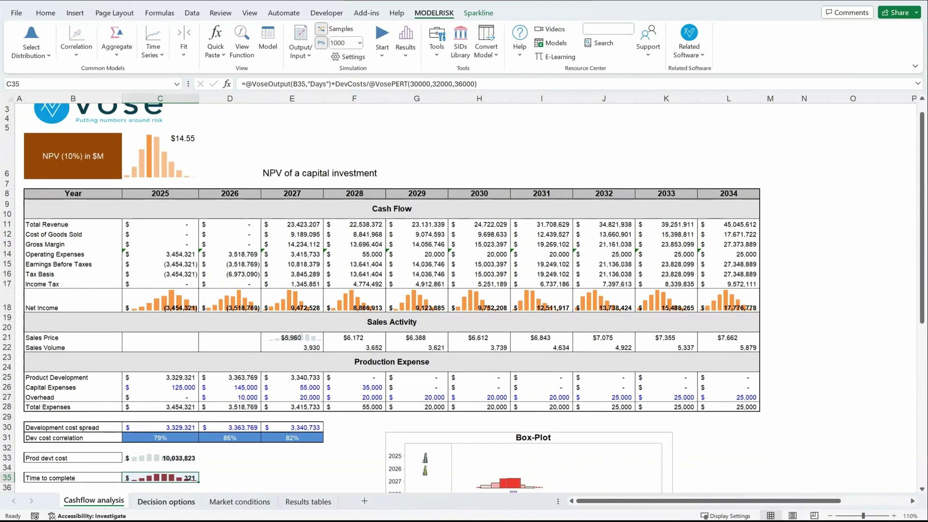
Review the Decision options and Market conditions sheets, and the base NPV mean and 2025 net income P05 formulas in Results tables
click(166, 501)
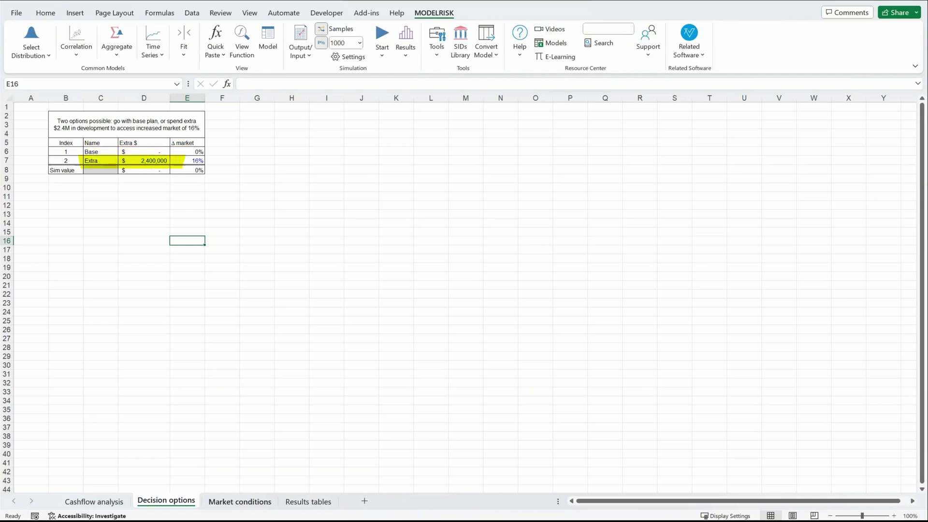
click(239, 501)
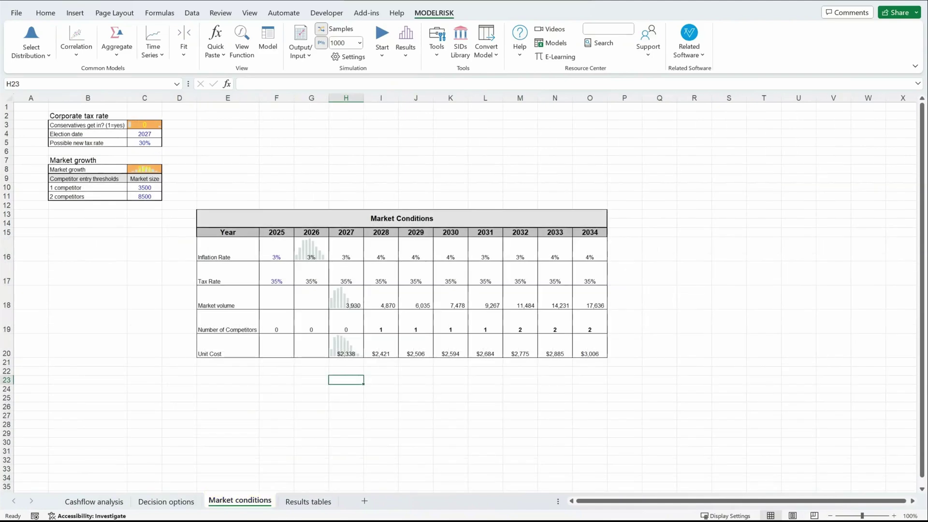
key(ctrl+Page_Down)
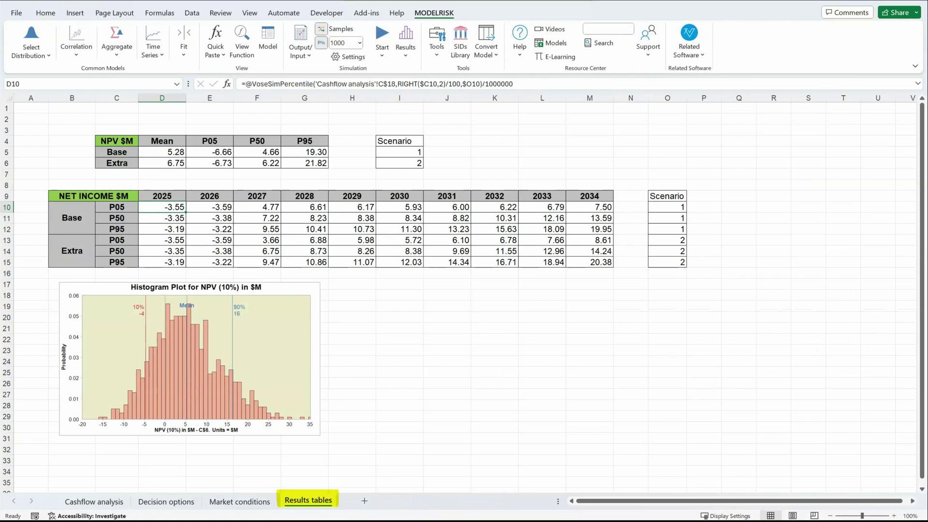
click(162, 152)
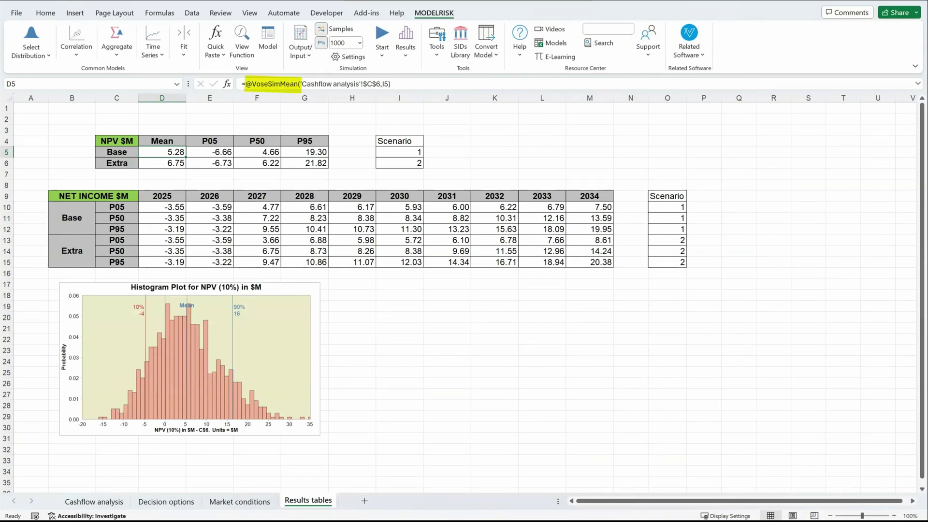
click(161, 207)
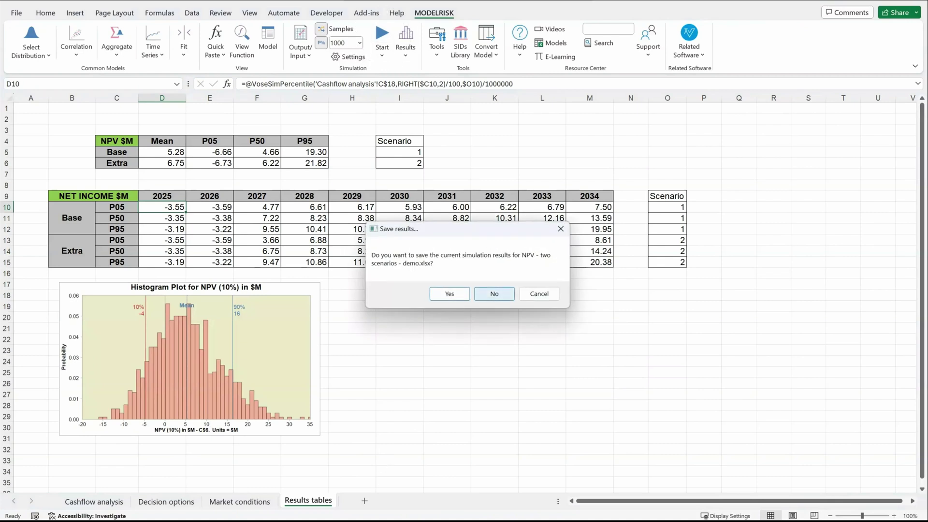
Decline saving the current simulation results and arrange the results window with a taller Outputs list and both input groups expanded
click(493, 294)
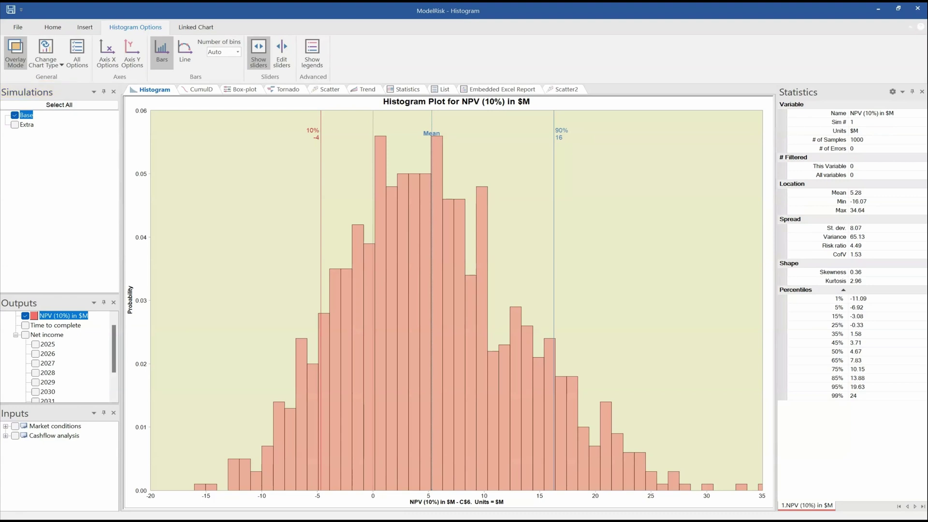
drag(59, 293, 59, 152)
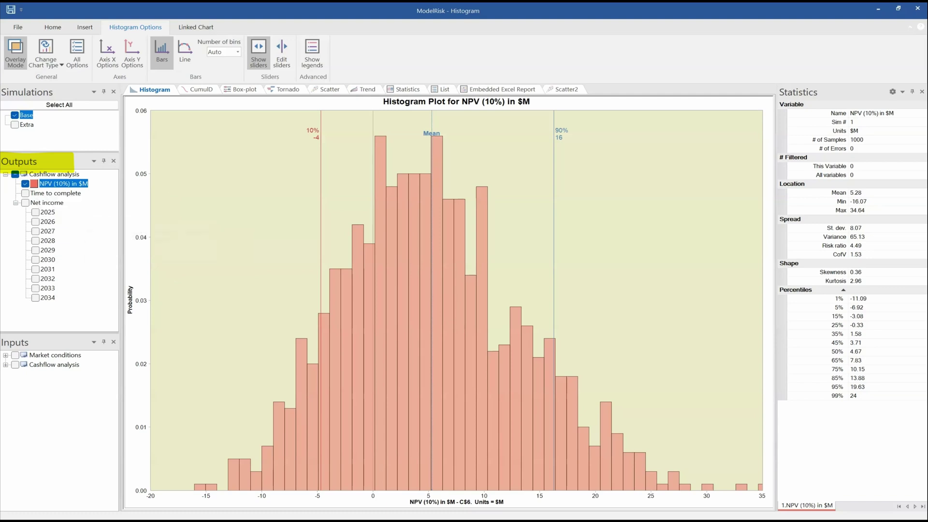
click(5, 355)
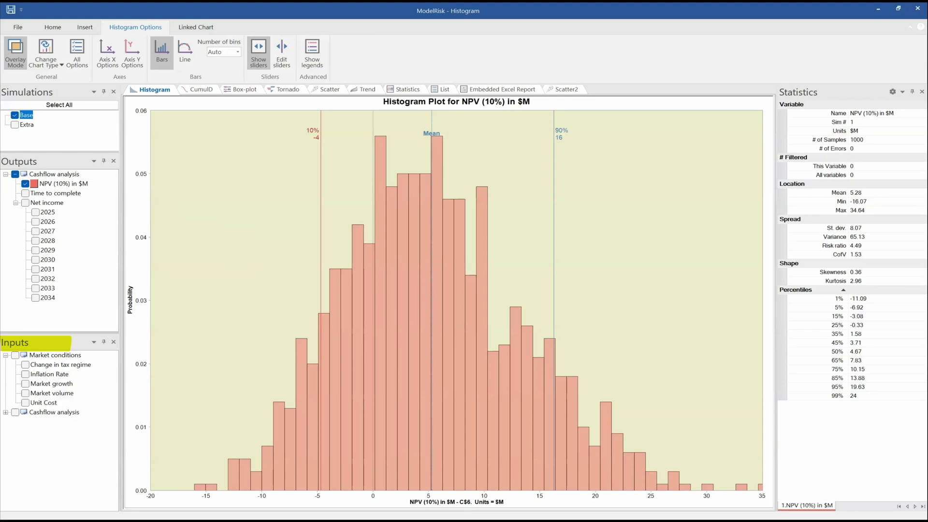
click(5, 412)
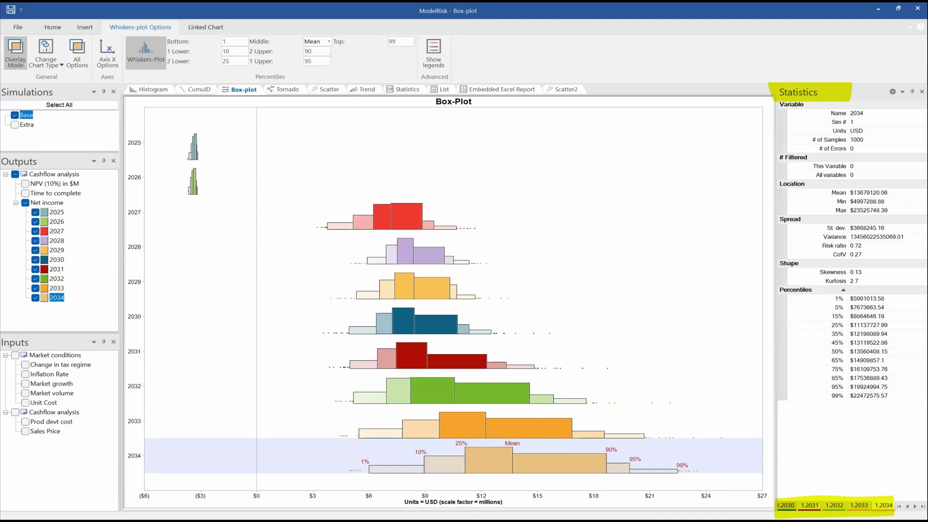
Review the statistics of the Base net income outputs for each year from 2030 to 2034
click(786, 506)
click(814, 505)
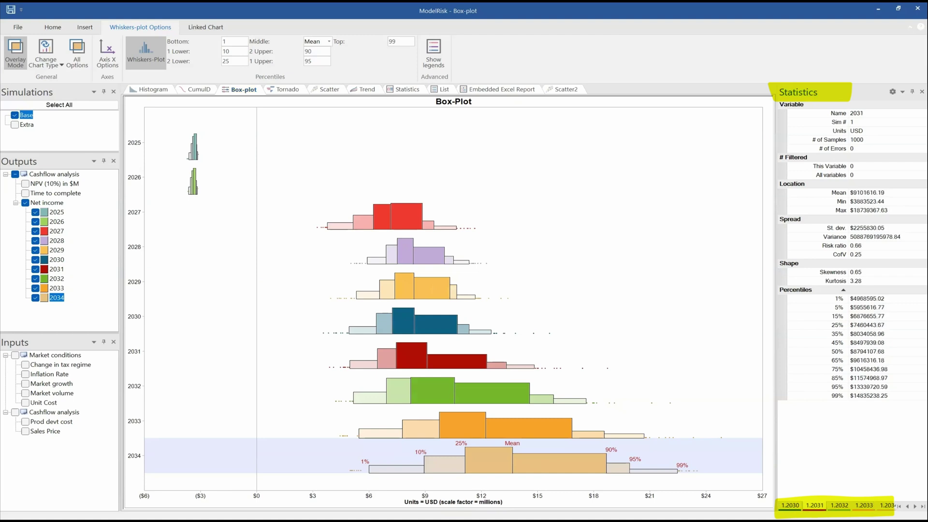
click(839, 505)
click(864, 505)
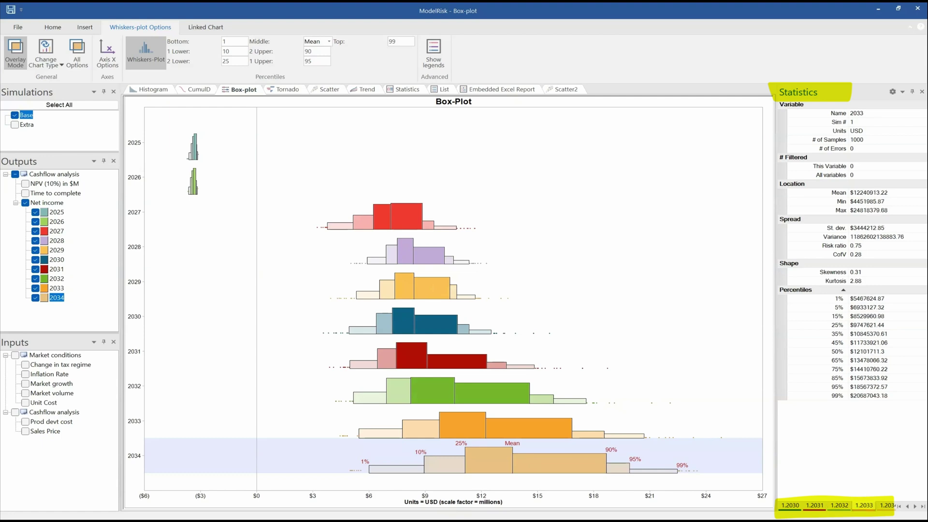
click(886, 505)
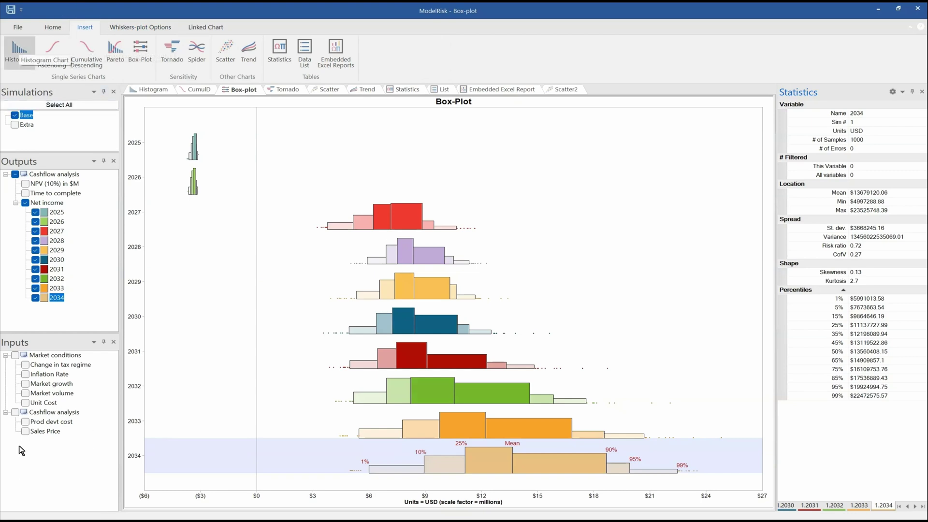
Insert a new histogram showing only the Time to complete output, overlaying the Base and Extra simulations
click(19, 50)
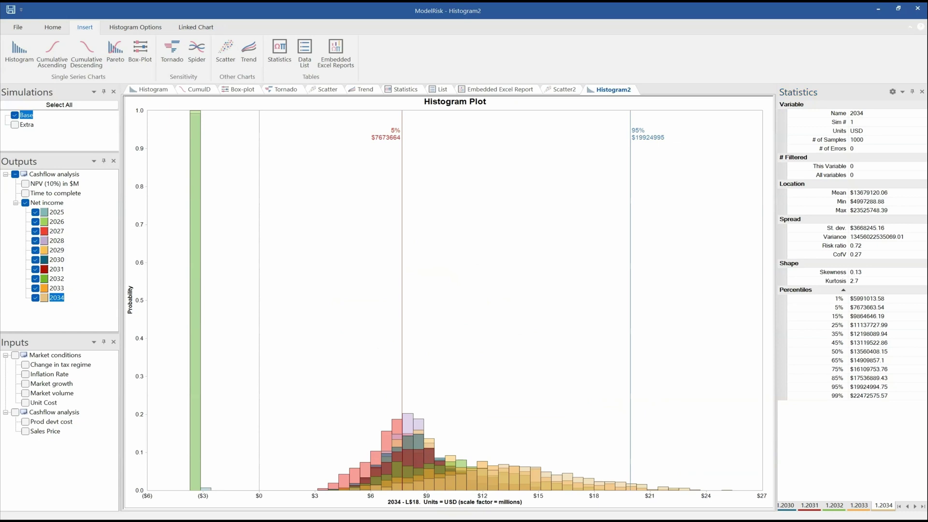
click(25, 203)
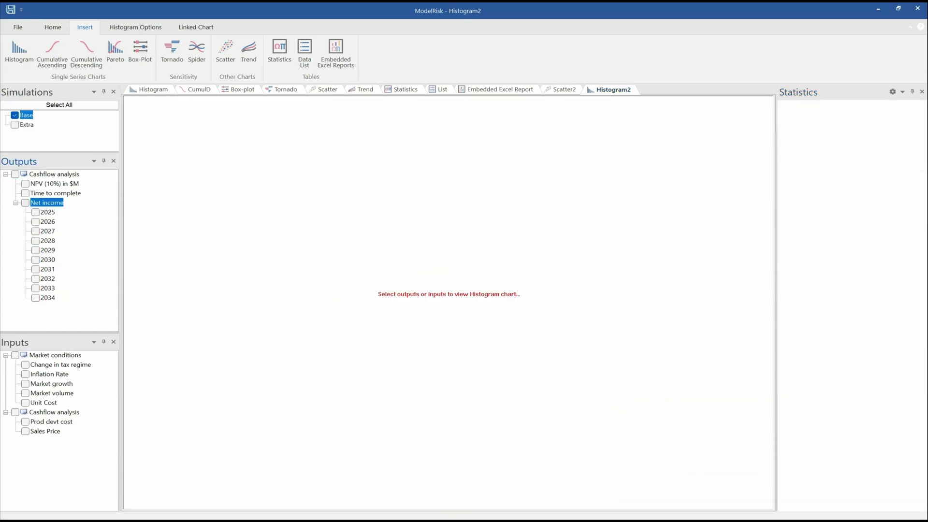
click(25, 192)
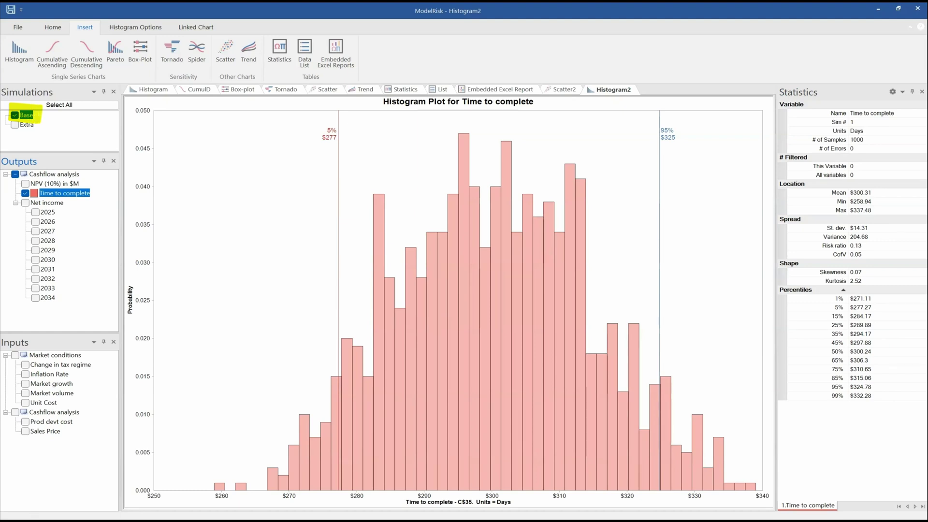
click(15, 124)
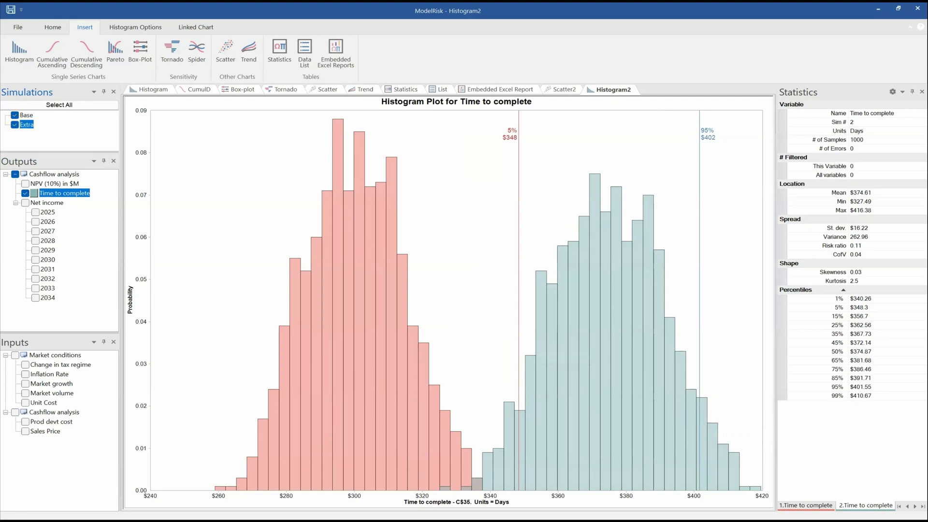
Move the histogram's lower slider to about $350, and try a golden-yellow plot background before restoring it to white
mouse_move(519, 321)
mouse_down()
mouse_move(434, 343)
mouse_move(522, 328)
mouse_up()
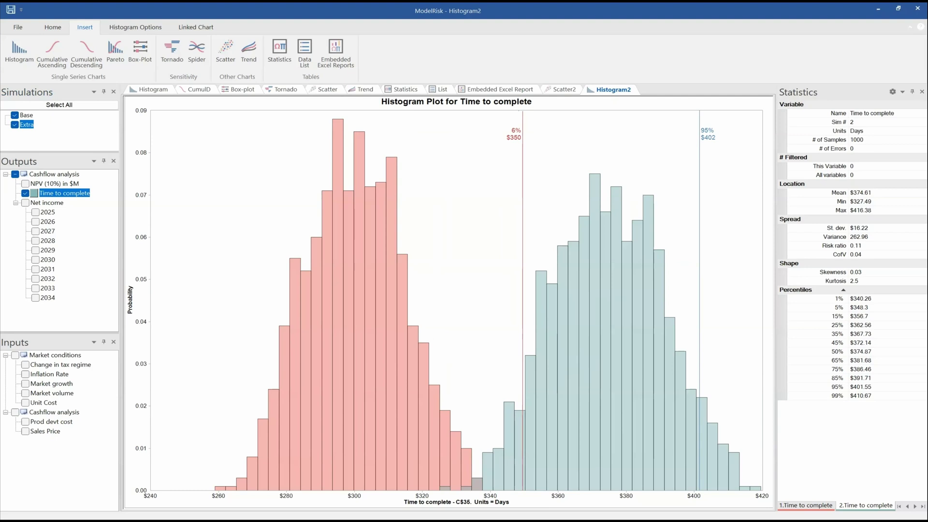
right_click(227, 166)
mouse_move(248, 170)
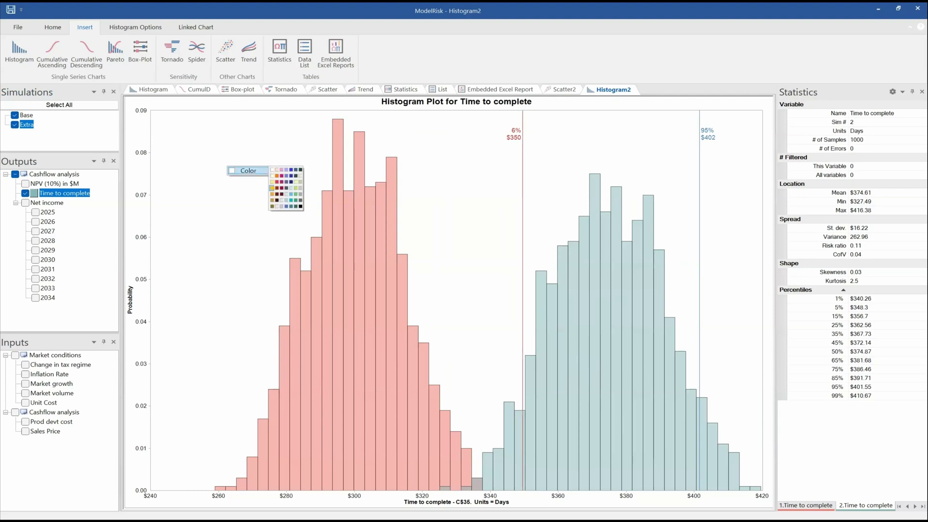
click(272, 188)
right_click(263, 187)
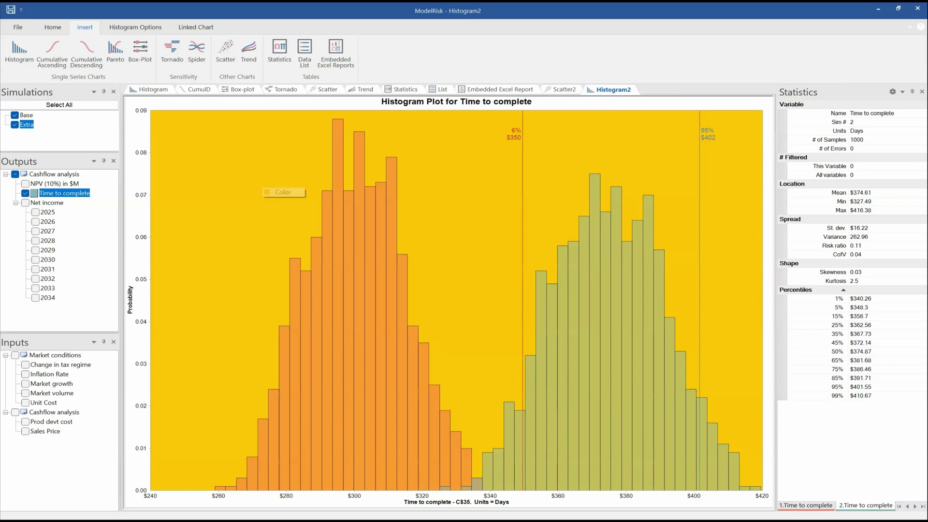
mouse_move(282, 192)
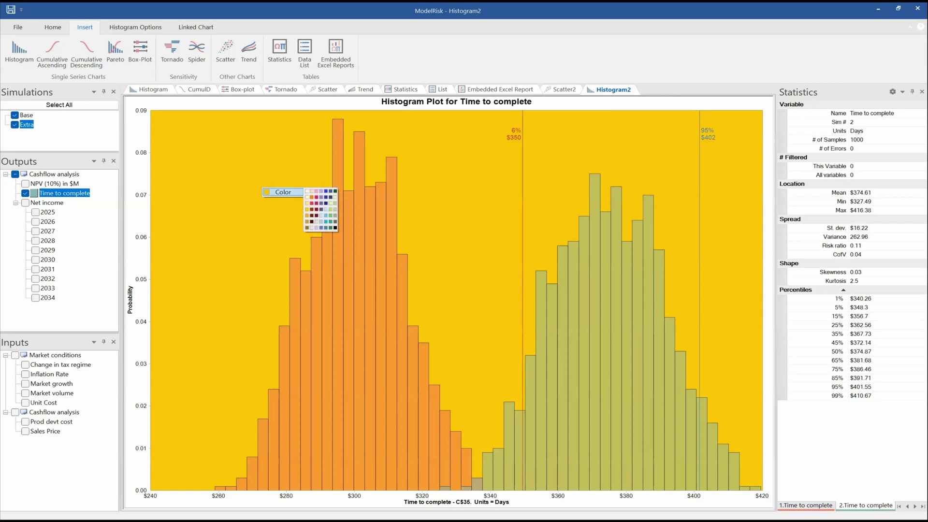
click(306, 191)
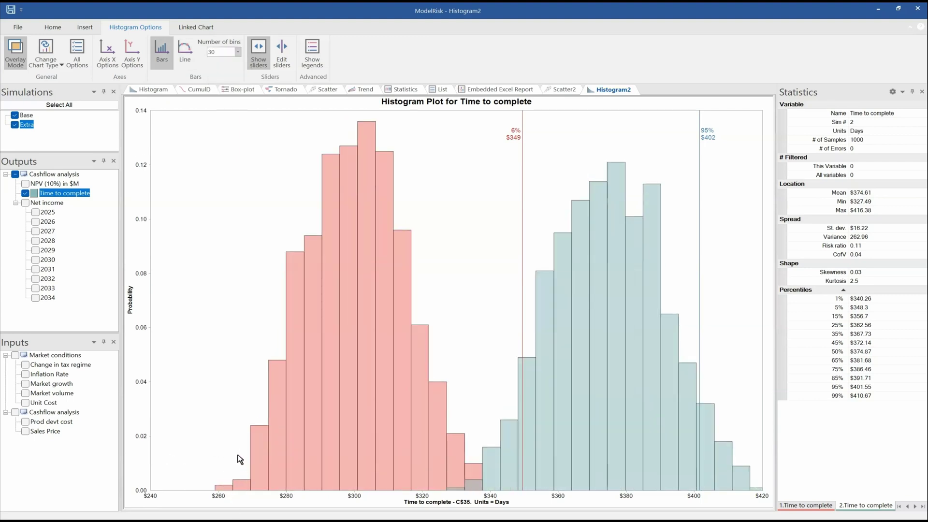
Set the Time to complete histogram's number of bins to Auto
key(Up)
key(Up)
key(Up)
key(Return)
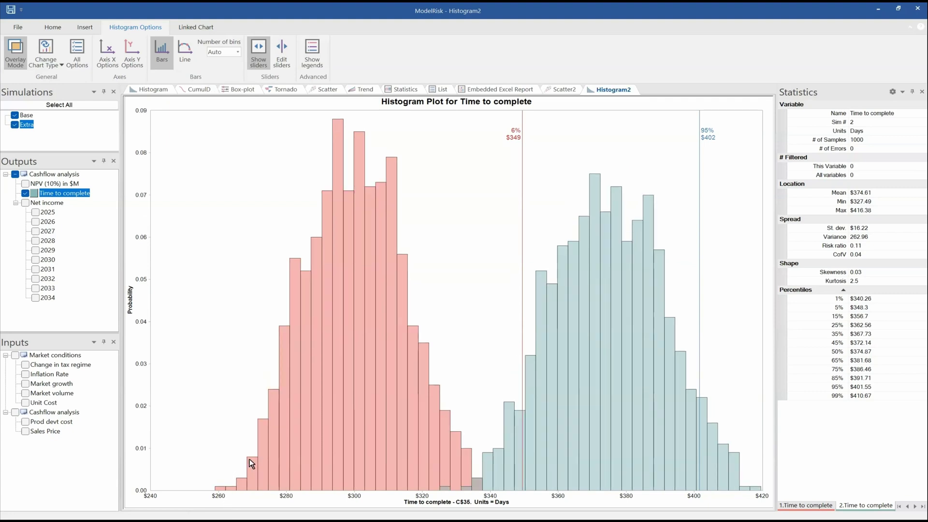
Set the histogram's Slider 1 position to a probability of 5% and apply the plot properties
double_click(280, 451)
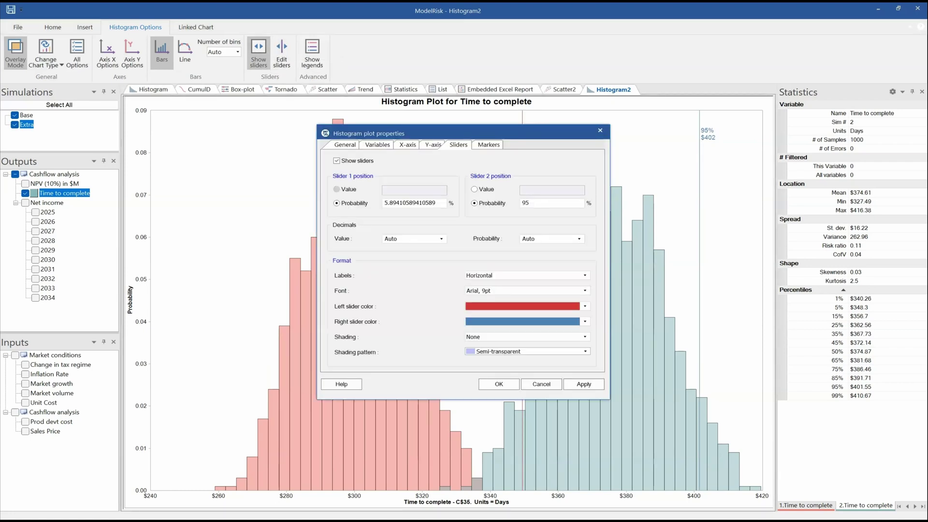
drag(436, 203, 383, 202)
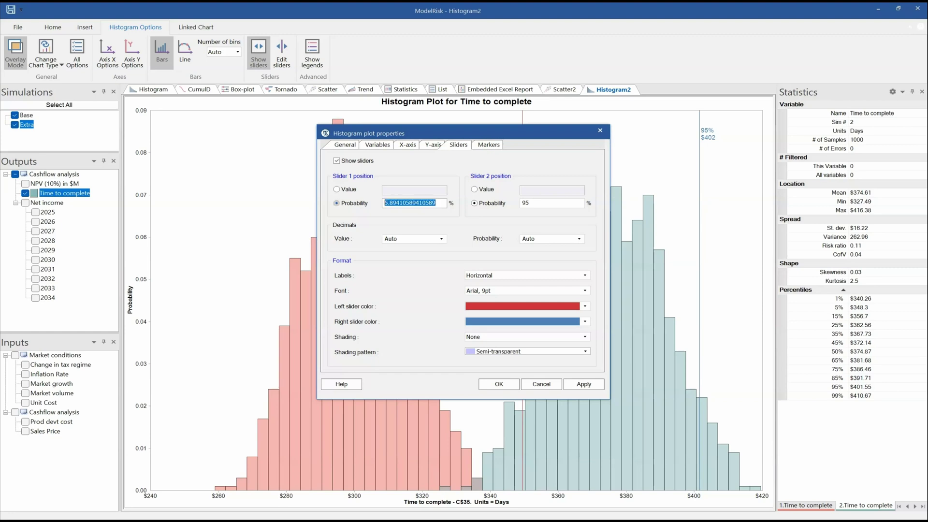
text(5)
click(583, 383)
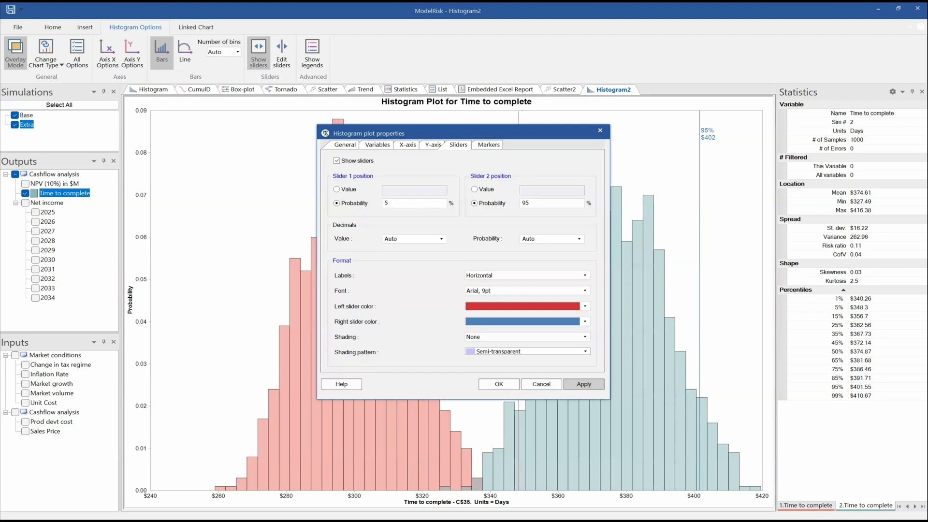
click(498, 384)
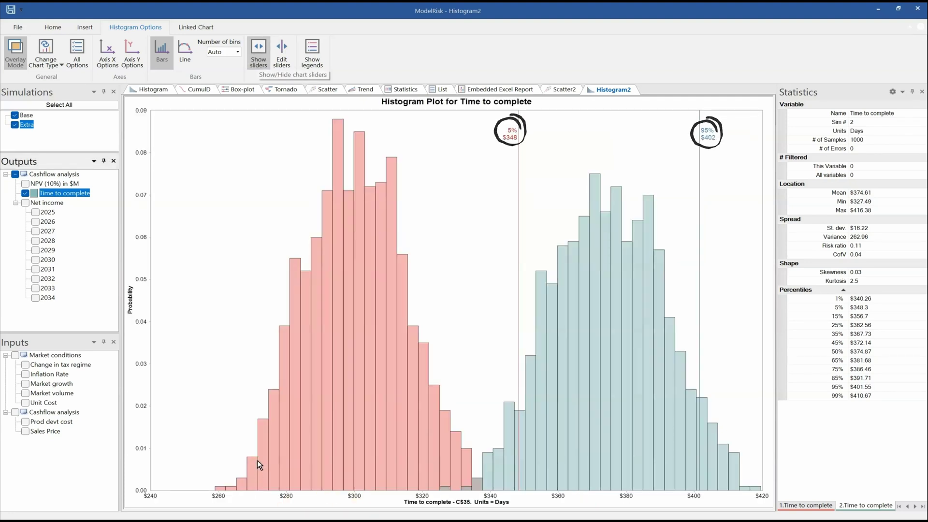
Check the legend option on the Time to complete chart and return to the NPV (10%) histogram
click(312, 53)
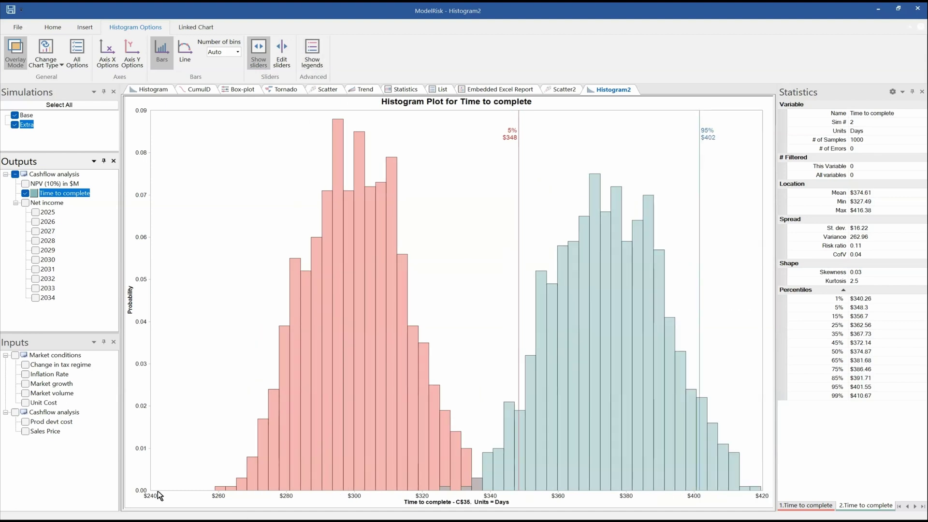
key(ctrl+Tab)
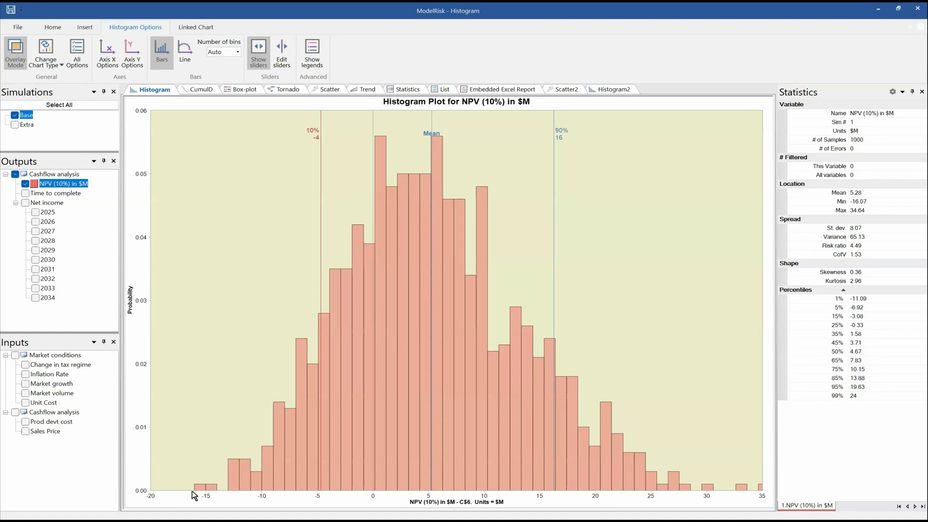
Review the descending cumulative plot and set the box-plot's bottom percentile to 5 in the whiskers-plot options
key(ctrl+Tab)
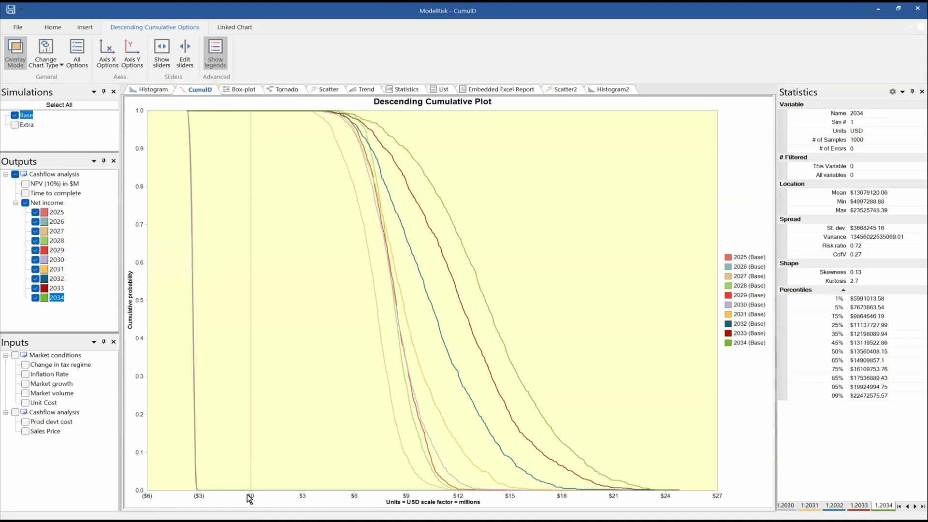
key(ctrl+Tab)
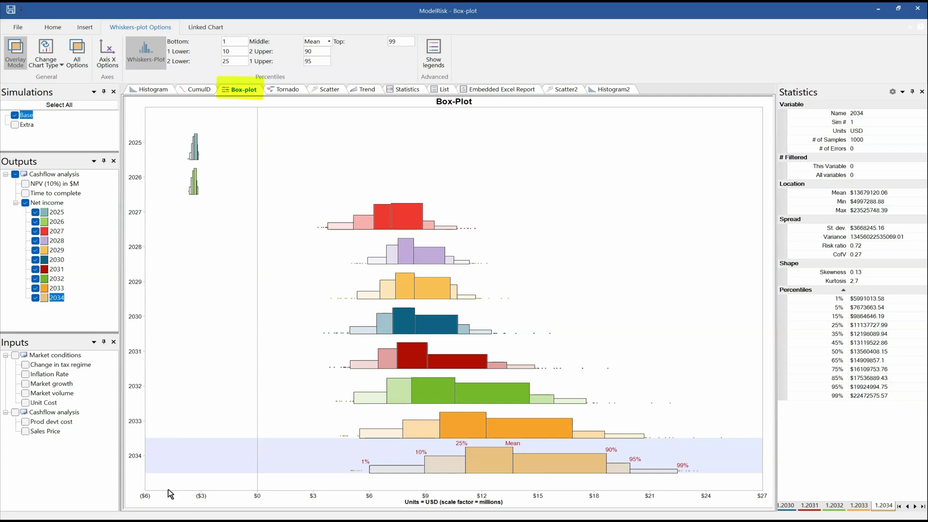
click(145, 48)
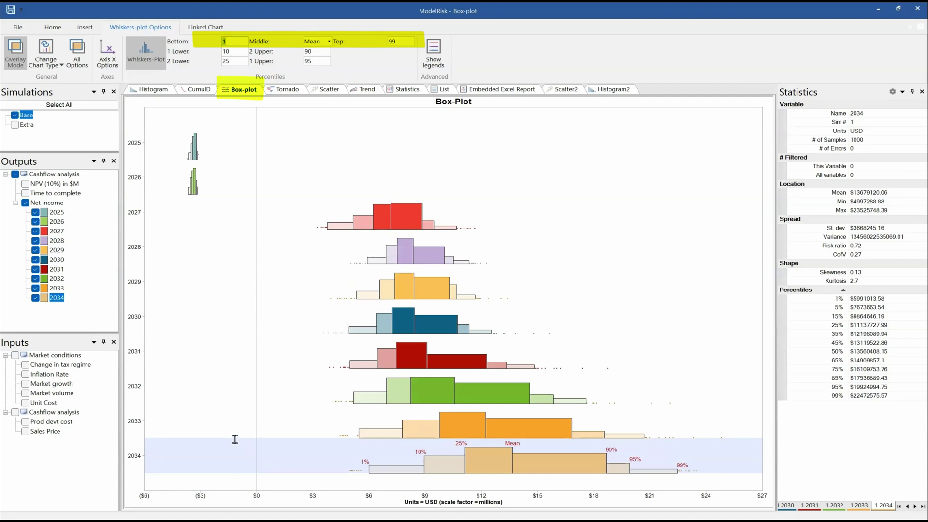
text(5)
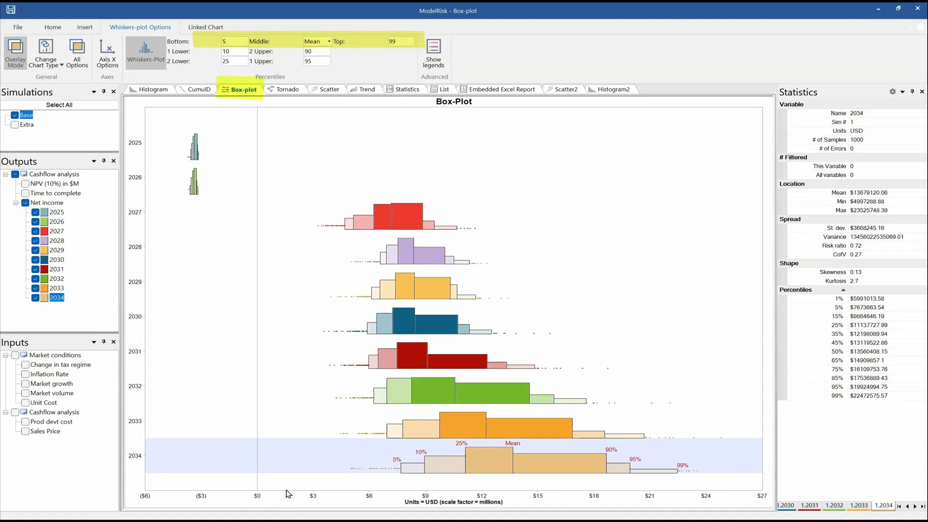
Set the NPV (10%) tornado plot's mode to Conditional Mean
key(ctrl+Tab)
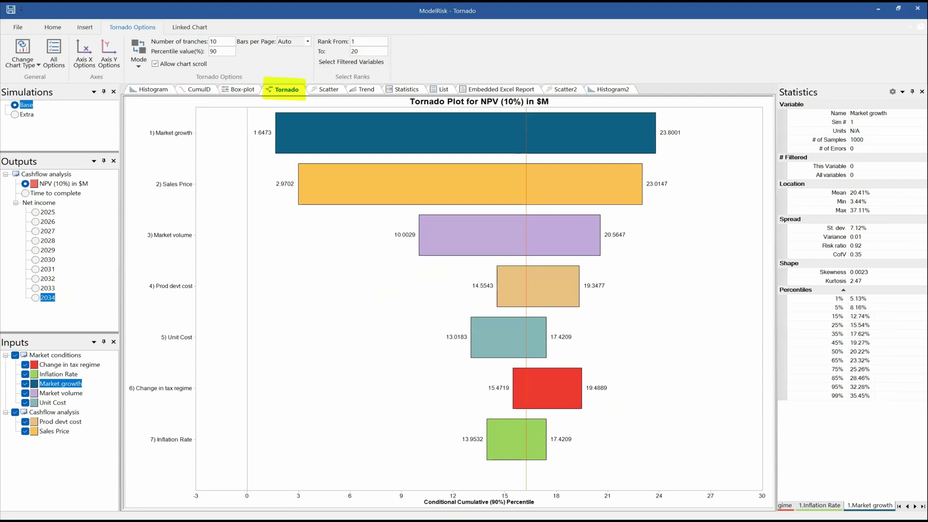
mouse_move(299, 182)
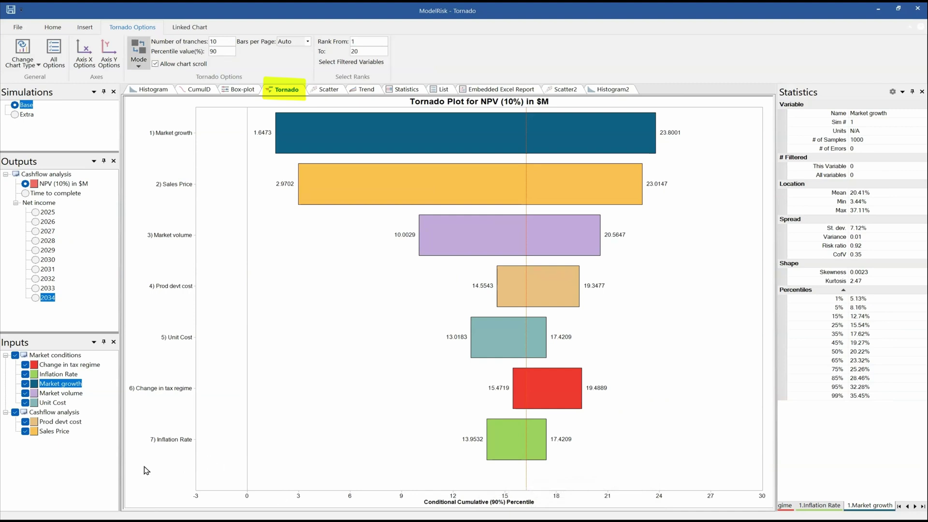
mouse_move(190, 77)
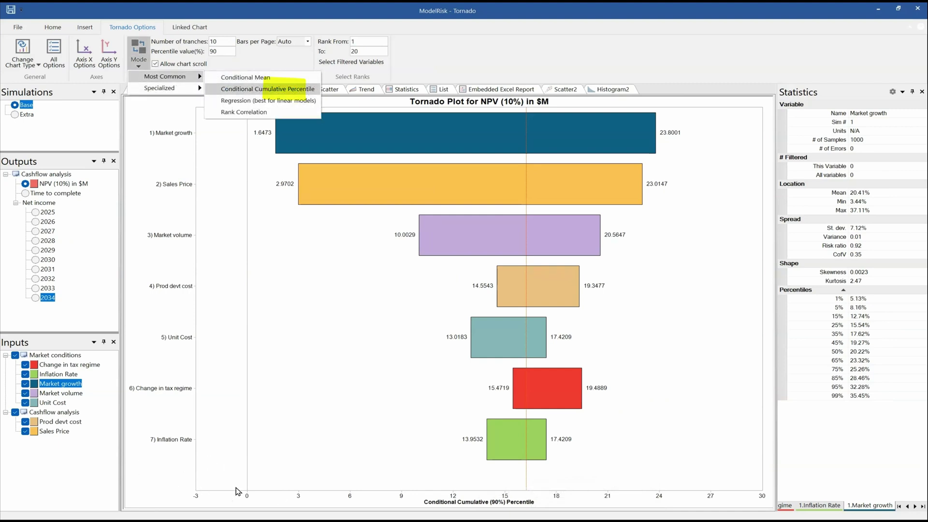
key(Return)
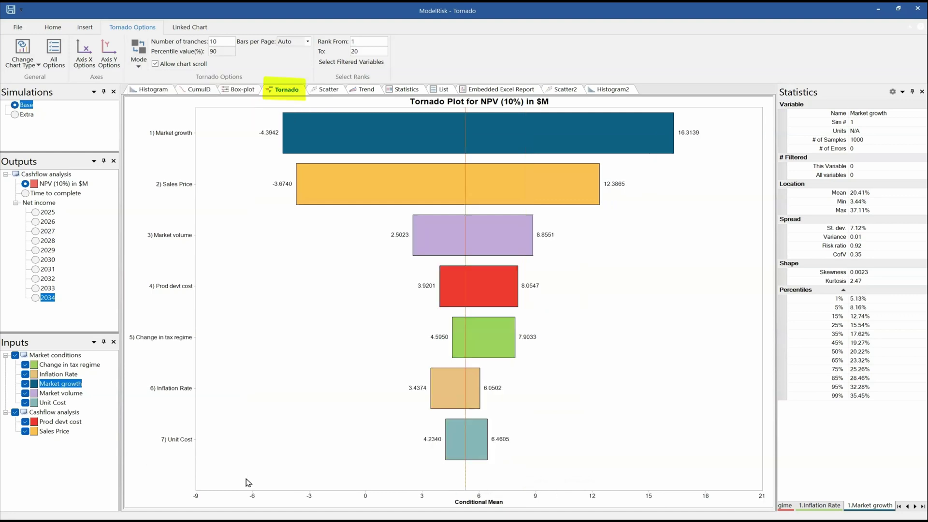
Examine the most common calculation modes offered for the tornado plot
click(138, 54)
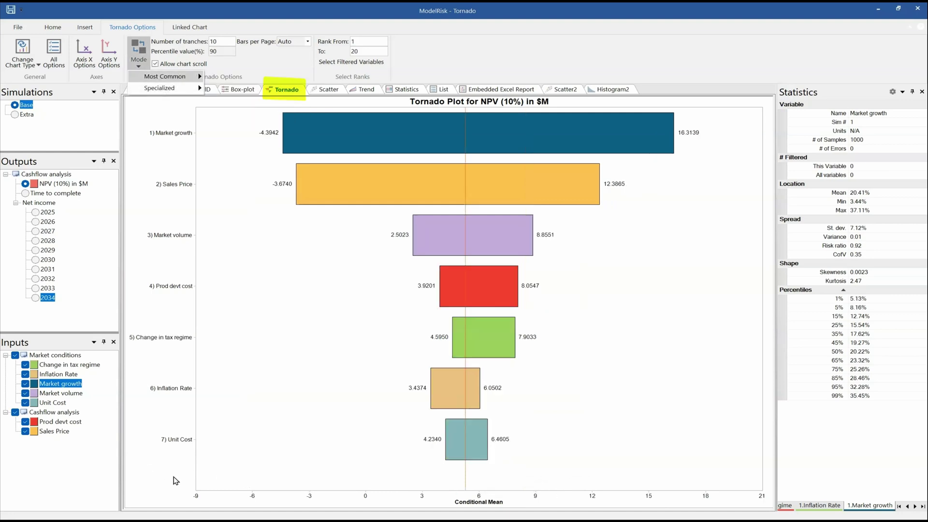
key(Right)
key(Down)
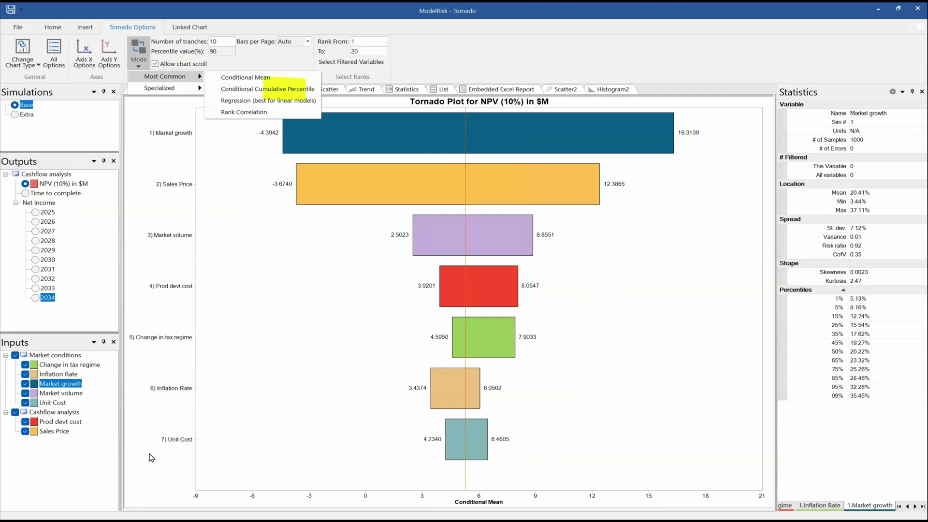
click(278, 457)
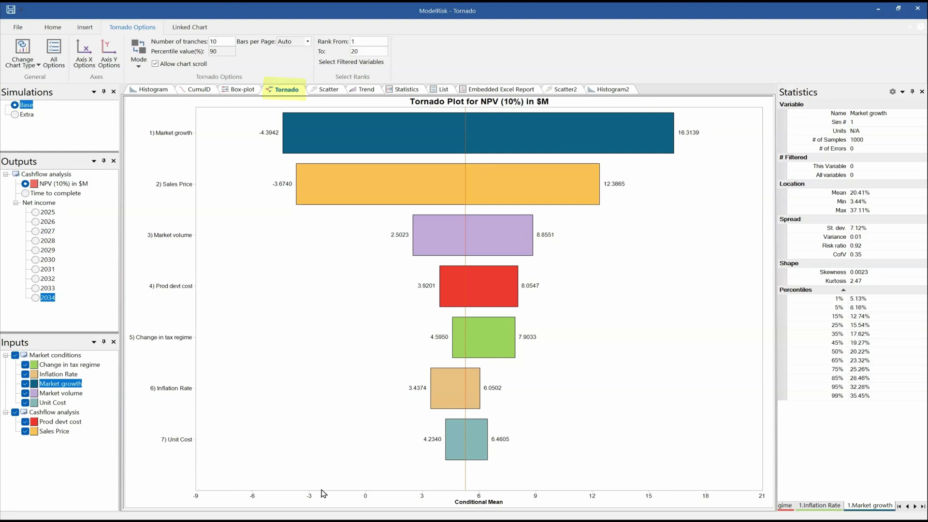
Compare the Market growth scatter chart with and without the Extra simulation, and hide its median point
key(ctrl+Tab)
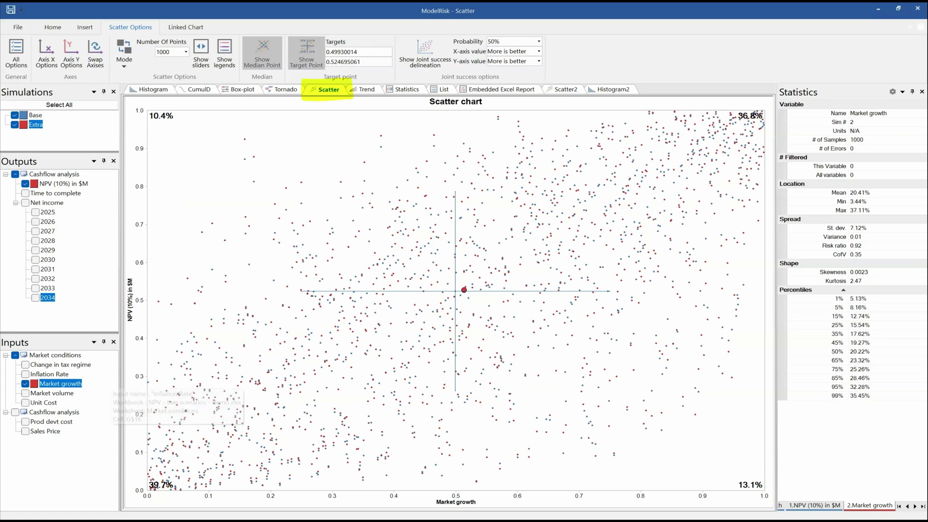
click(14, 124)
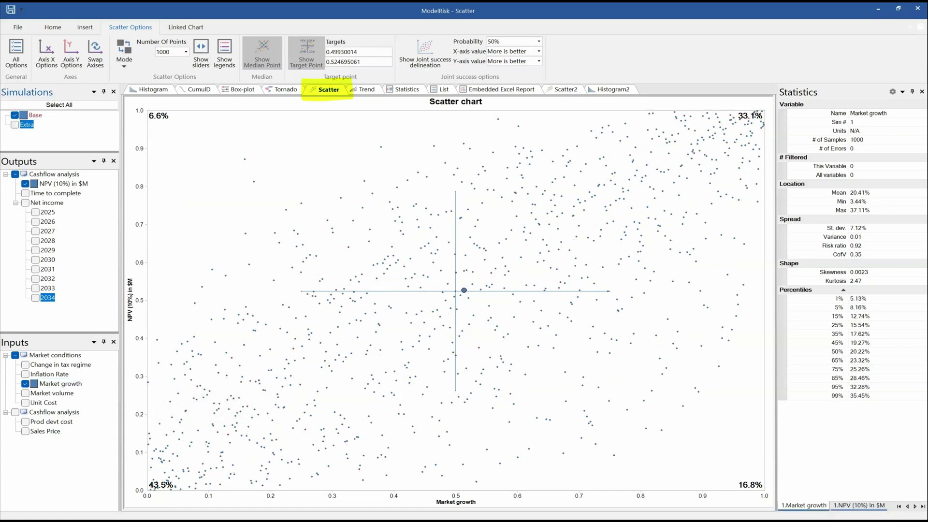
click(14, 124)
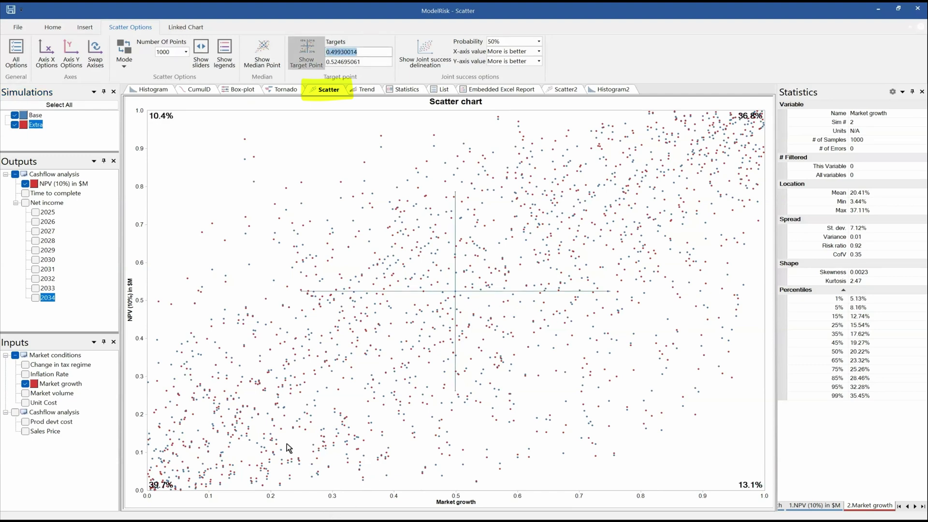
Set the scatter chart's target point to .5 for Market growth and .7 for NPV (10%)
text(.5)
key(Return)
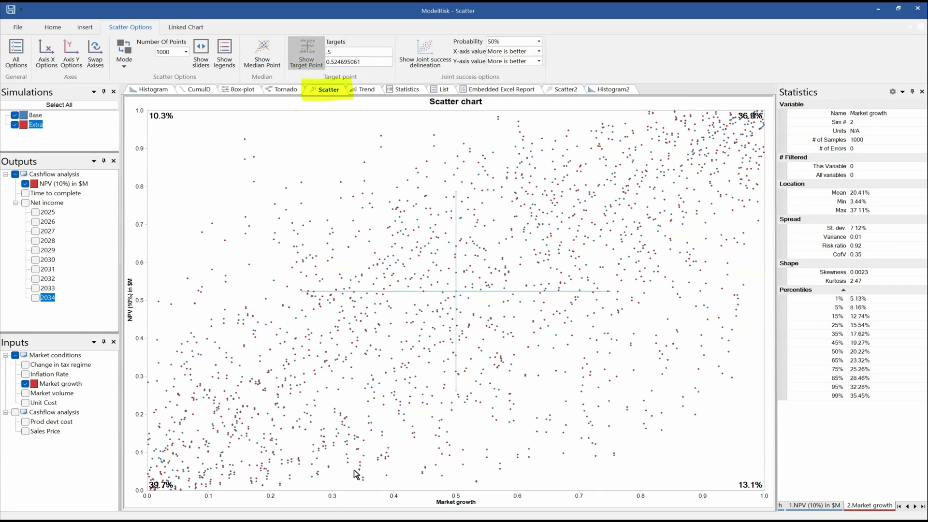
key(Tab)
text(.7)
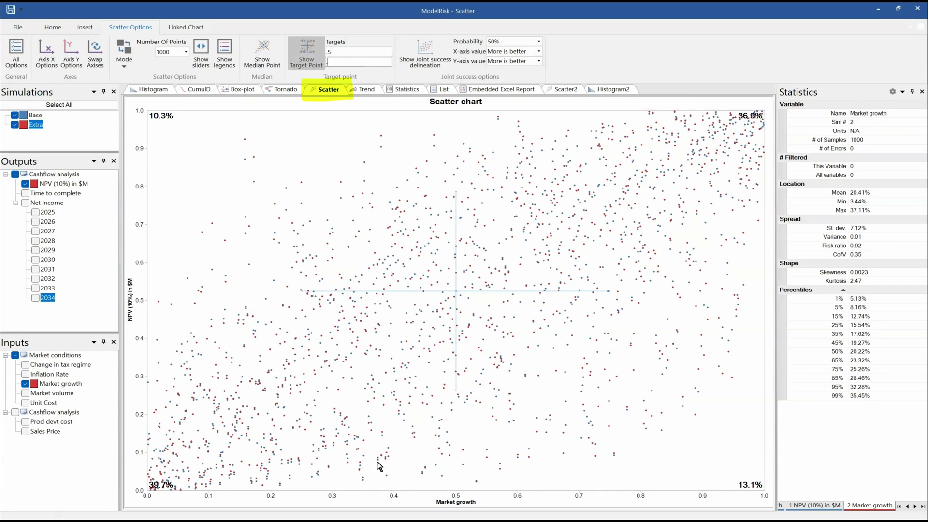
key(Return)
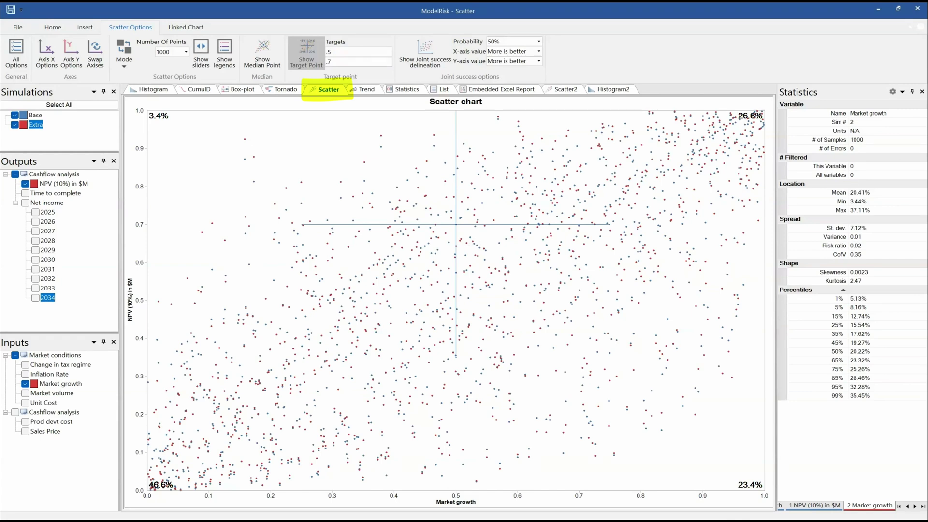
Switch the scatter chart to Values mode and compare it with and without the Extra simulation
click(124, 59)
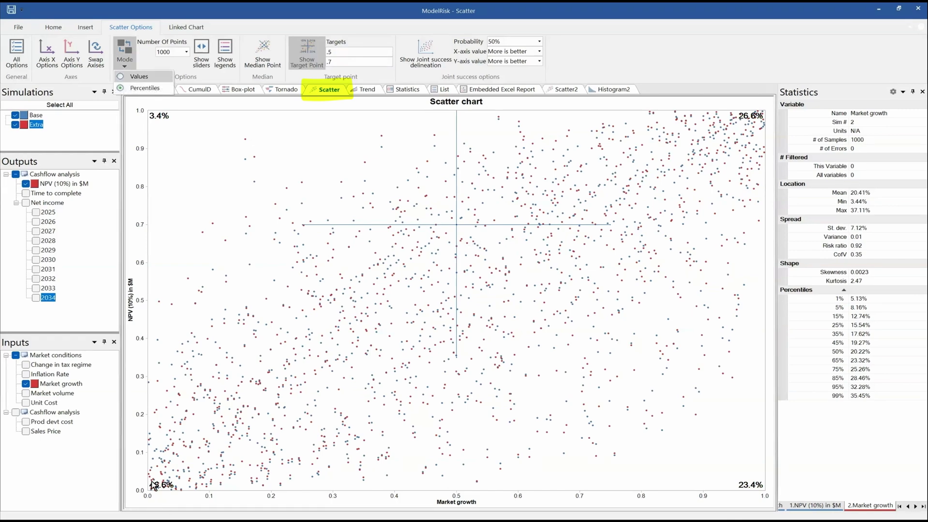
click(139, 76)
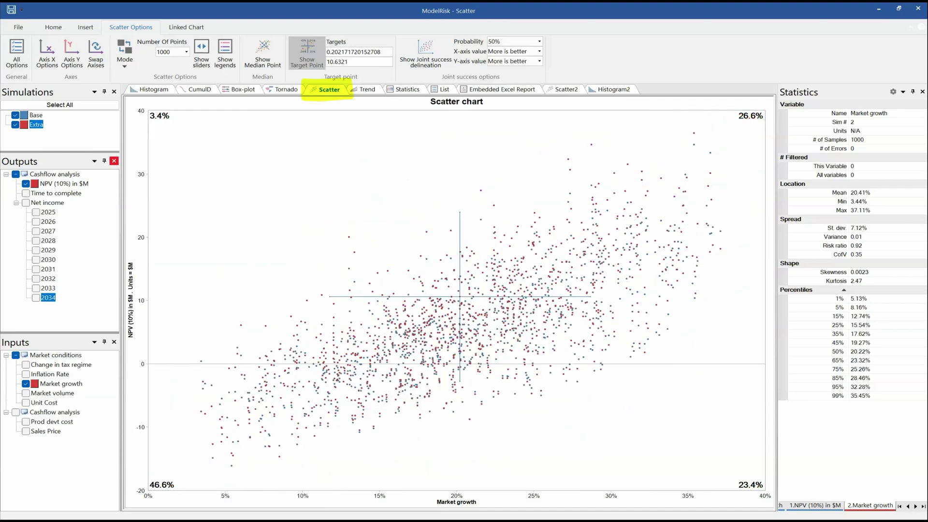
click(15, 124)
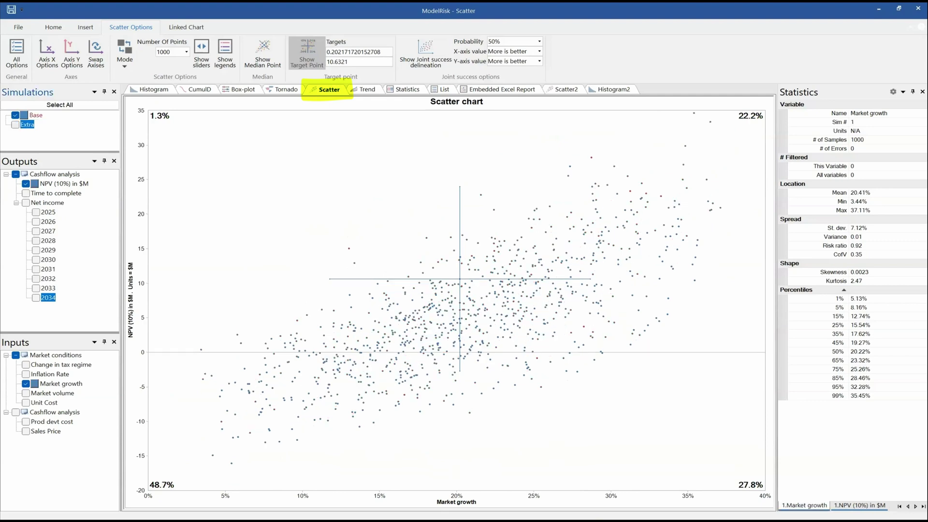
key(space)
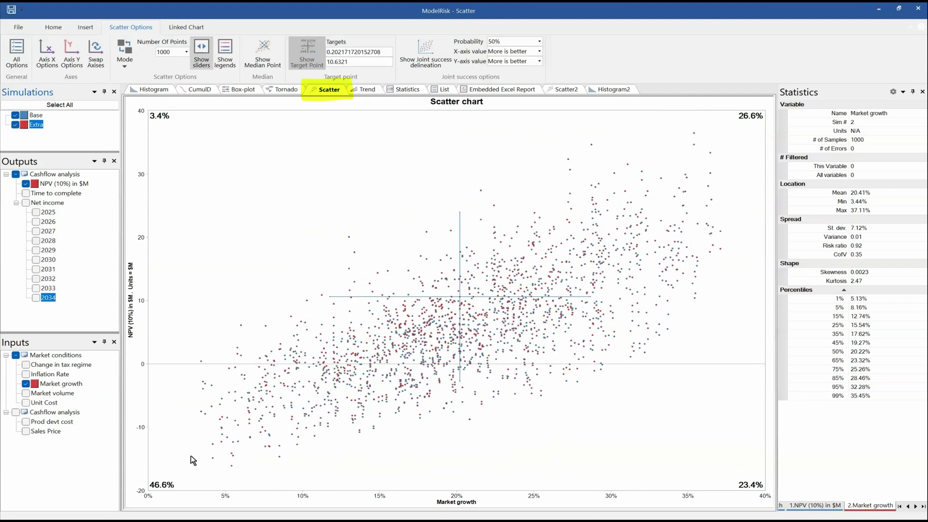
Set the scatter chart's number of points to All
key(alt+Down)
key(Down)
key(Down)
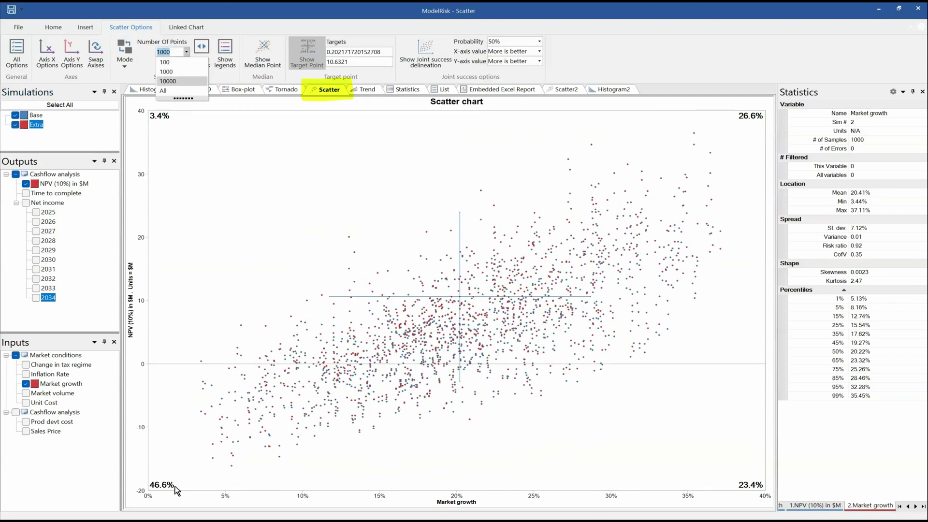
key(Return)
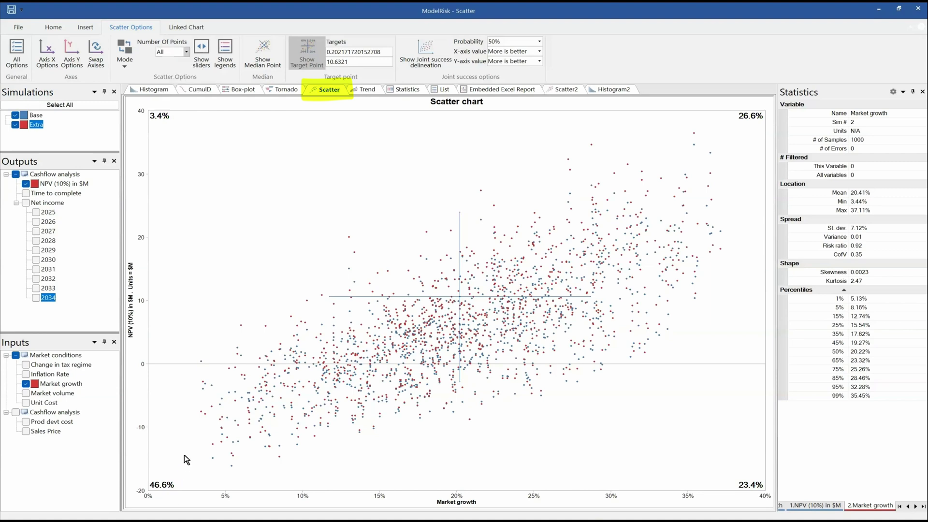
Try showing only 100 points on the scatter chart, and restore the number of points to All
key(alt+Down)
key(Up)
key(Up)
key(Up)
key(Return)
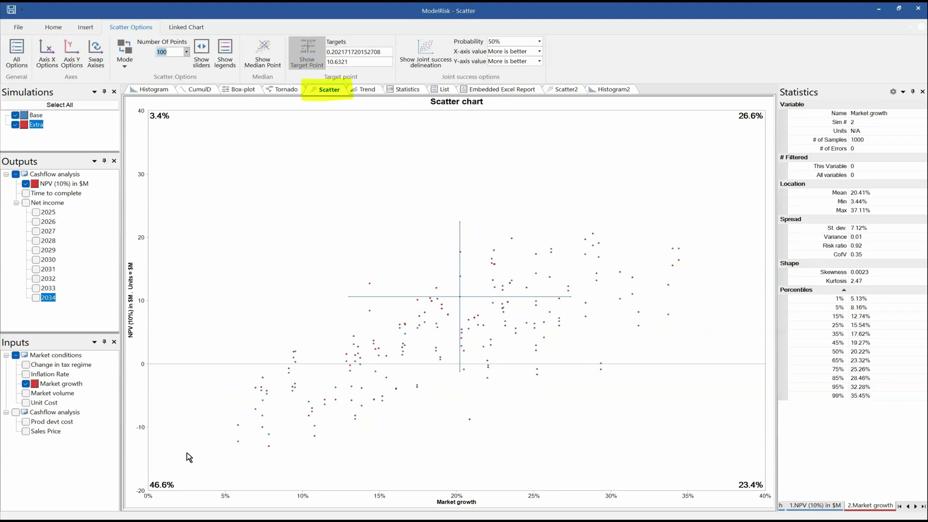
key(alt+Down)
key(Down)
key(Down)
key(Down)
key(Return)
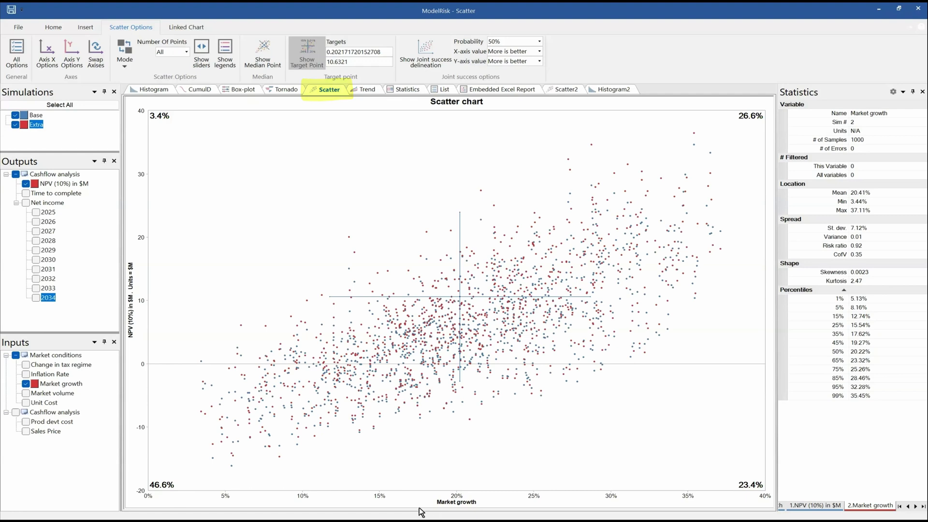
Inspect the yearly percentile values on the Net income trend plot and set its middle line to Mean
key(ctrl+Tab)
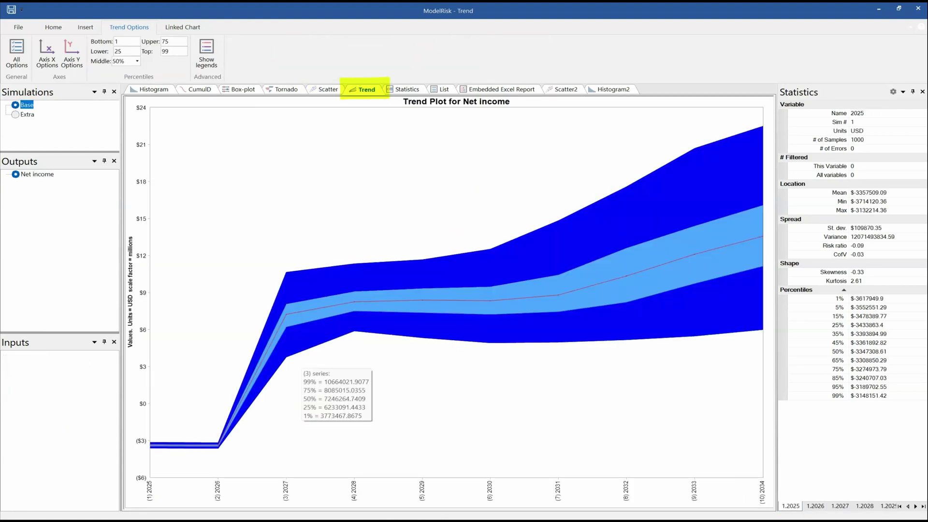
mouse_move(215, 466)
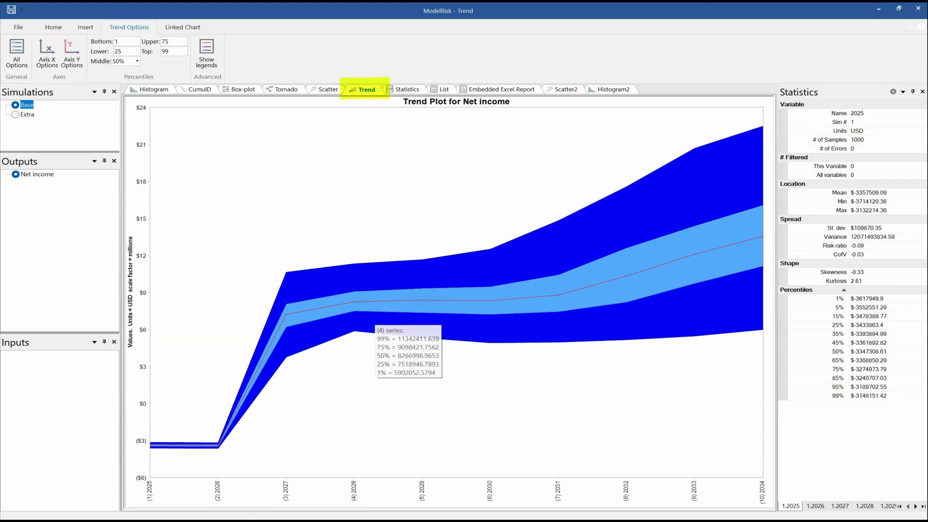
mouse_move(737, 374)
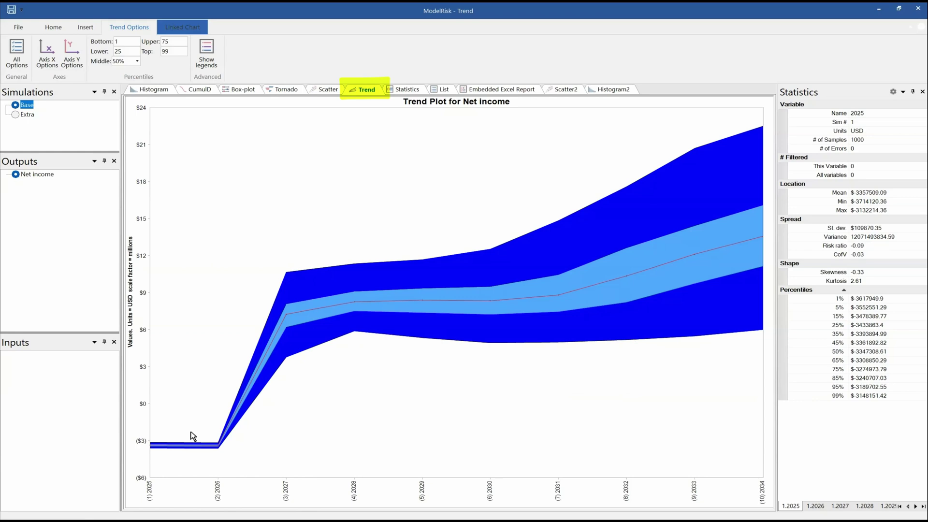
mouse_move(521, 250)
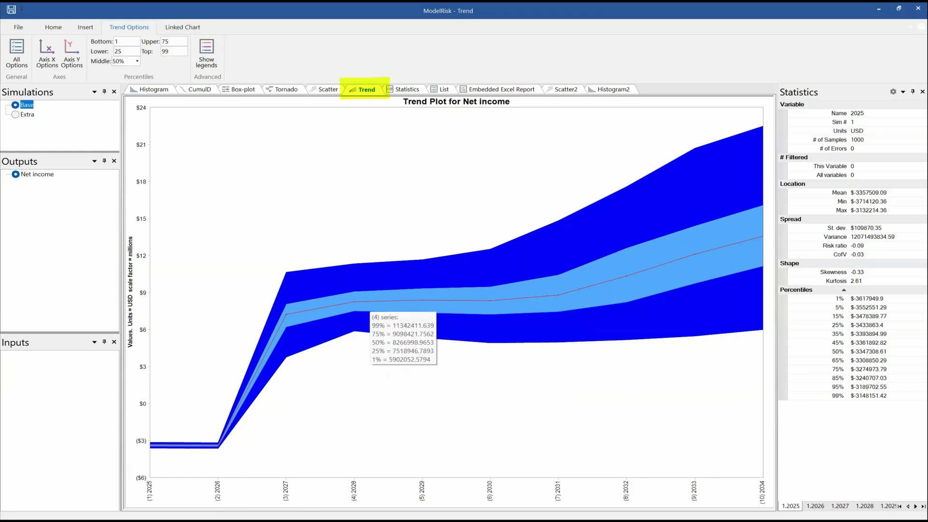
mouse_move(422, 300)
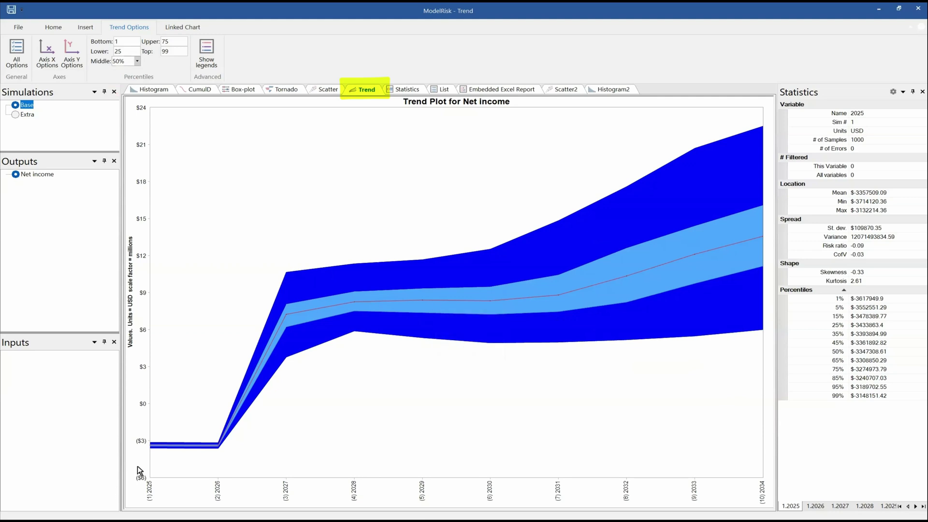
click(137, 61)
key(Down)
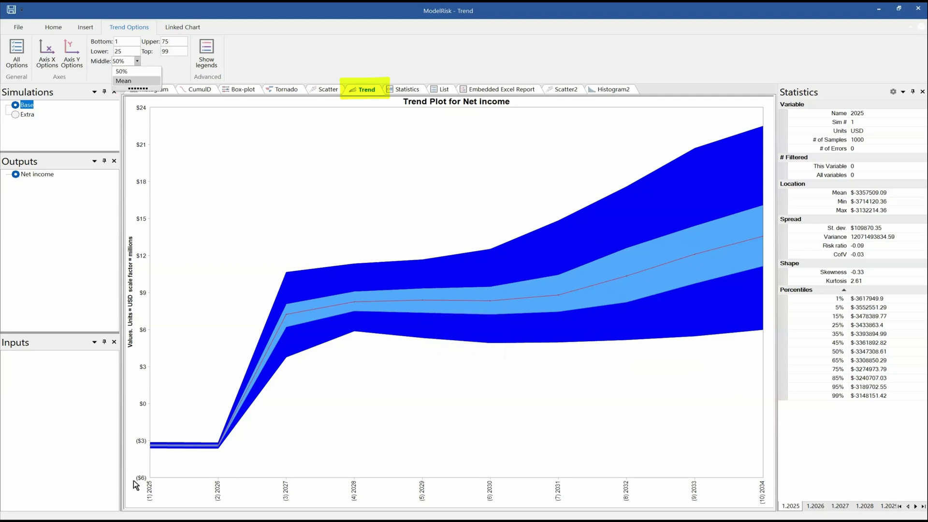
key(Return)
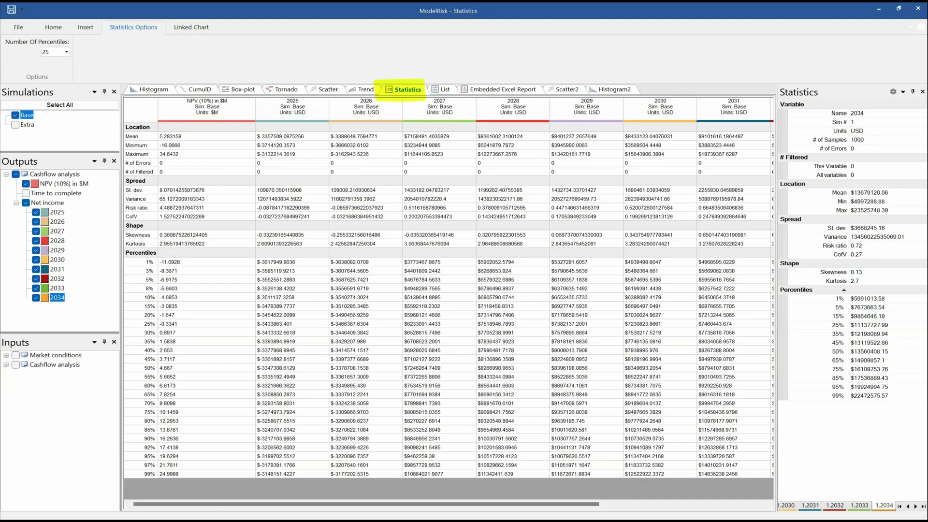
Select the NPV (10%) minimum in the statistics table, check the limit options for a new output filter, and cancel it
click(206, 145)
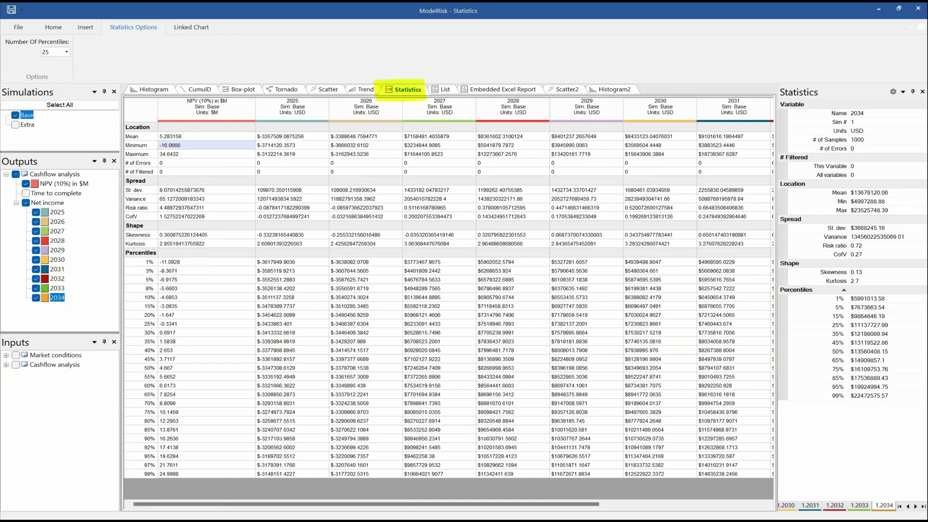
click(53, 27)
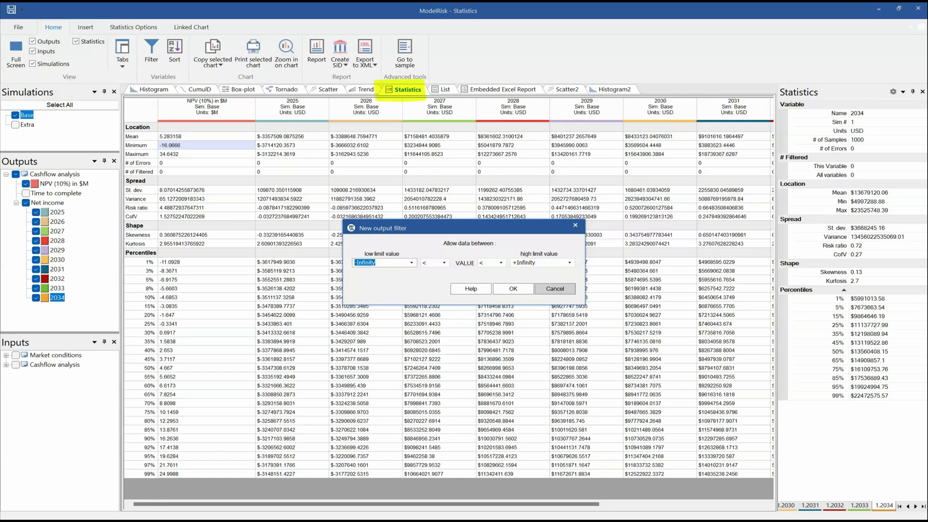
click(554, 289)
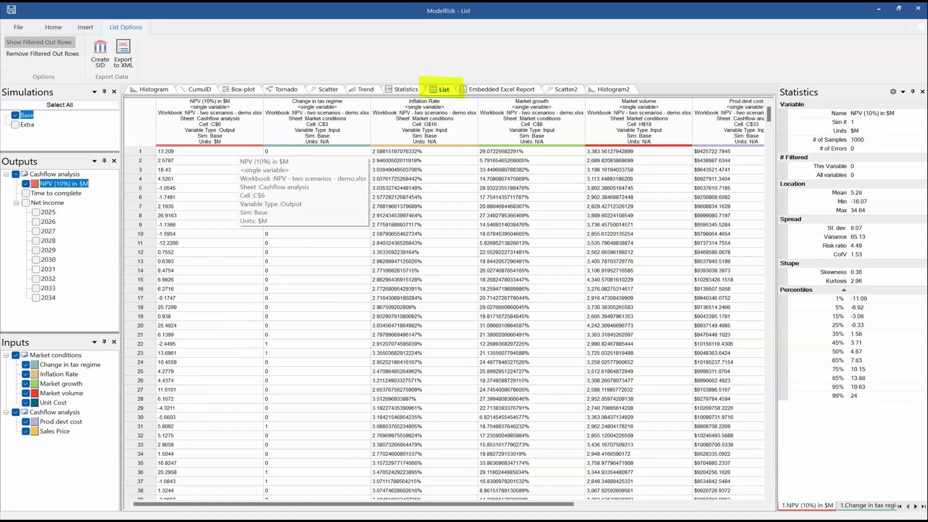
Sort the data list by NPV (10%) from highest to lowest and load sample 93 of simulation 1 into the worksheet
click(239, 136)
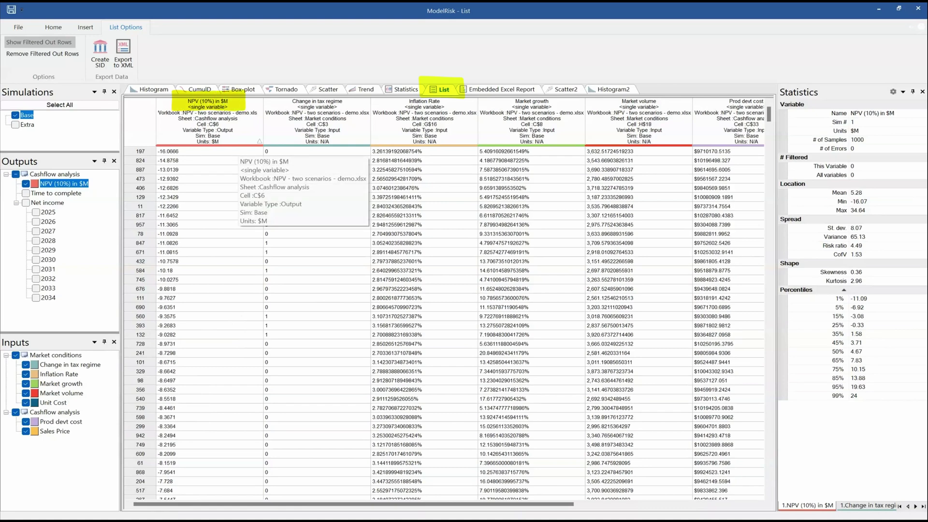
click(208, 104)
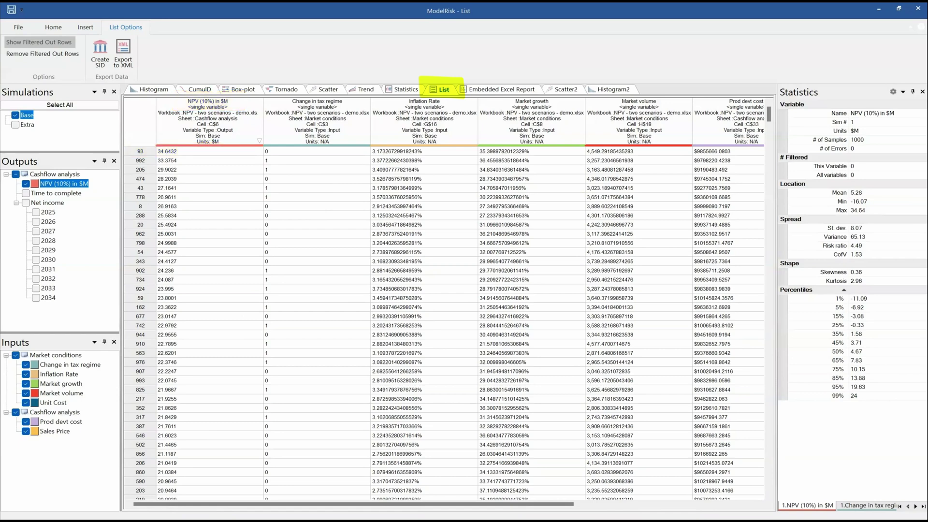
right_click(173, 151)
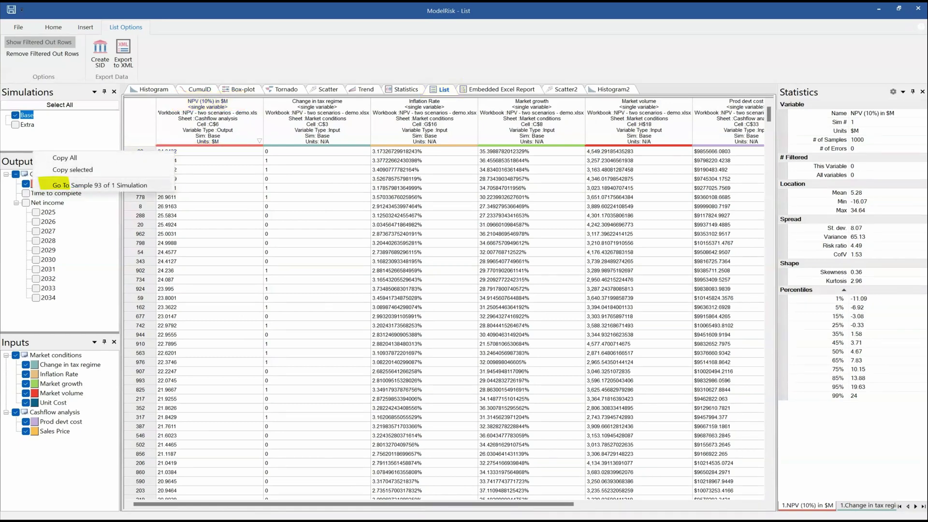
click(100, 185)
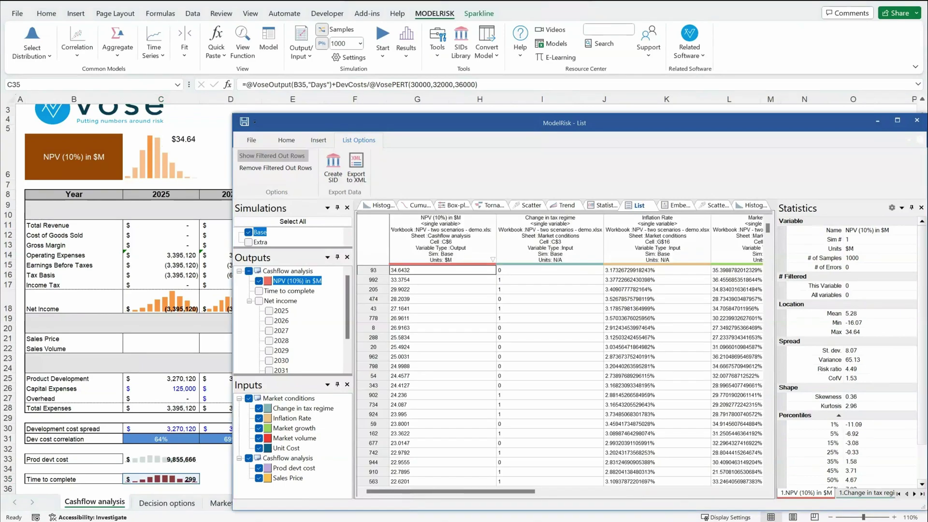
drag(498, 123, 349, 5)
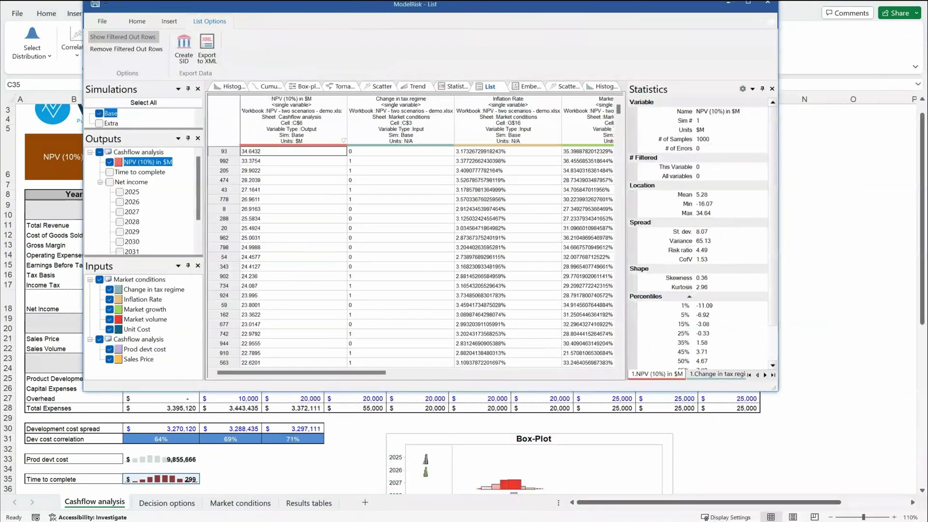
scroll(532, 444, down, 2)
scroll(532, 444, down, 2)
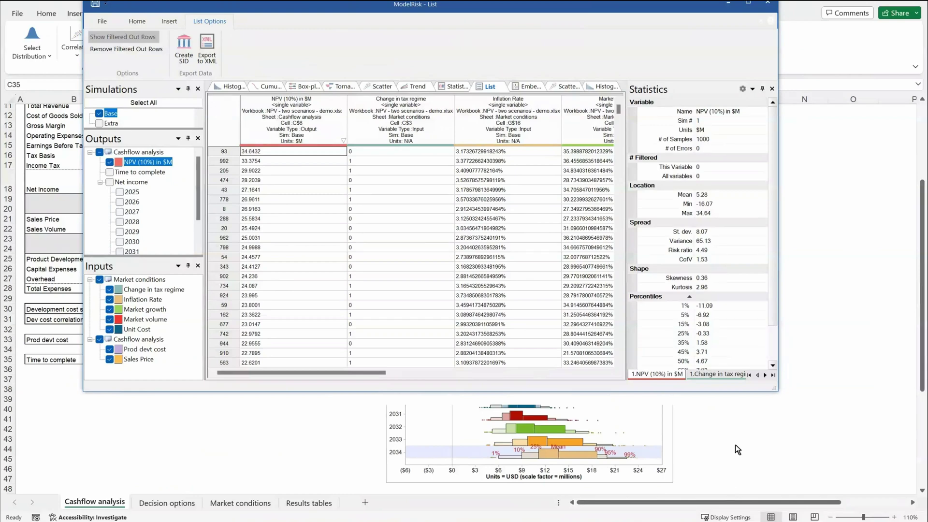
click(747, 3)
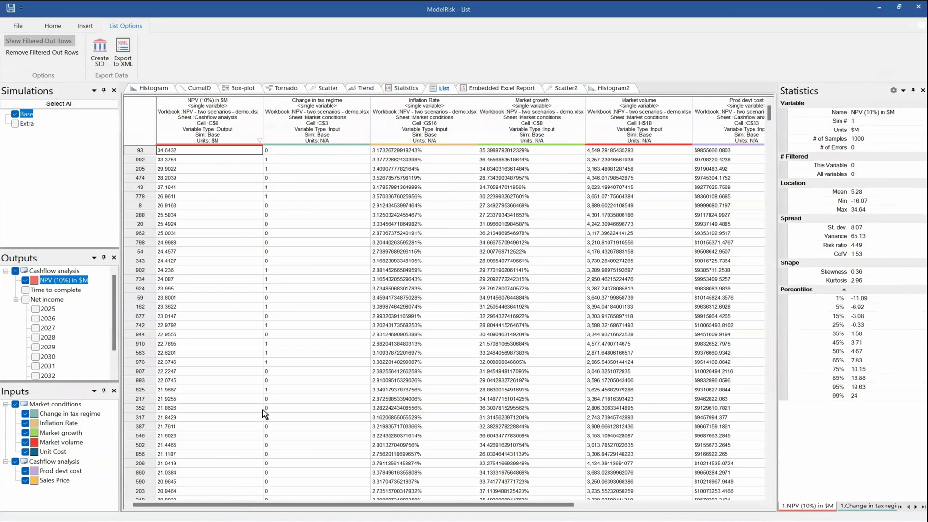
Add a linked copy of the Net income box plot to the Cashflow analysis sheet and place it below the Time to complete row
drag(372, 9, 755, 62)
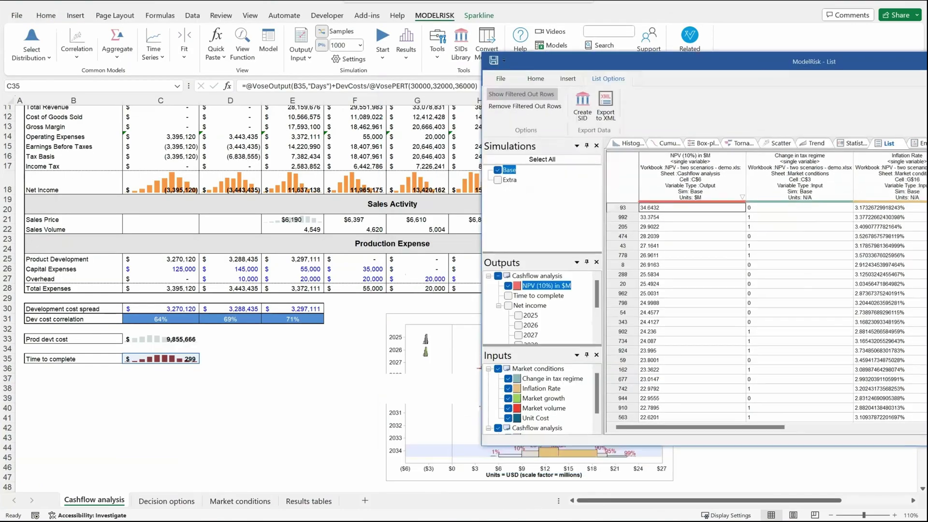
click(73, 398)
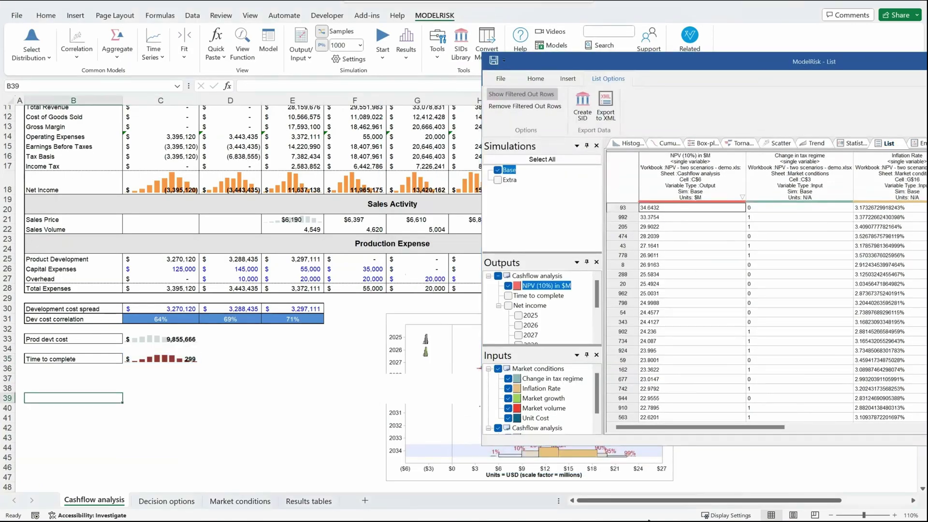
click(703, 143)
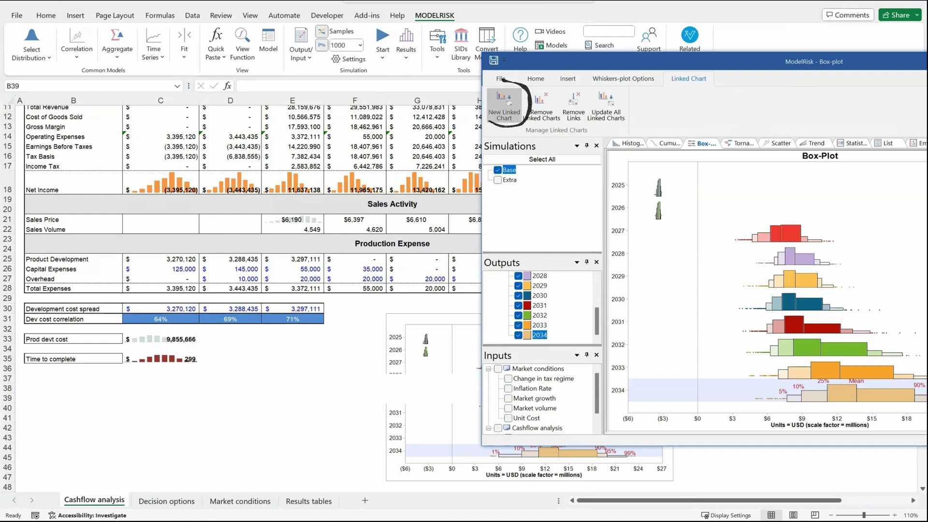
click(504, 105)
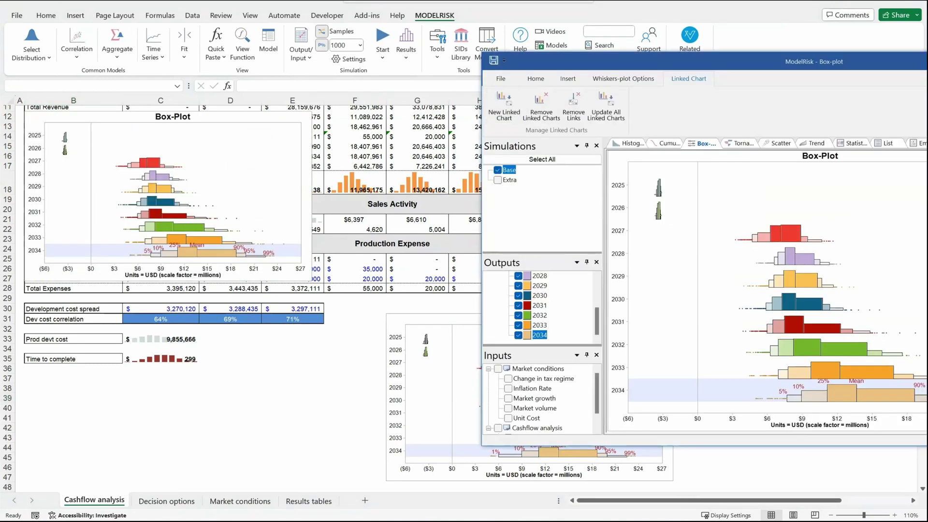
drag(172, 144, 190, 436)
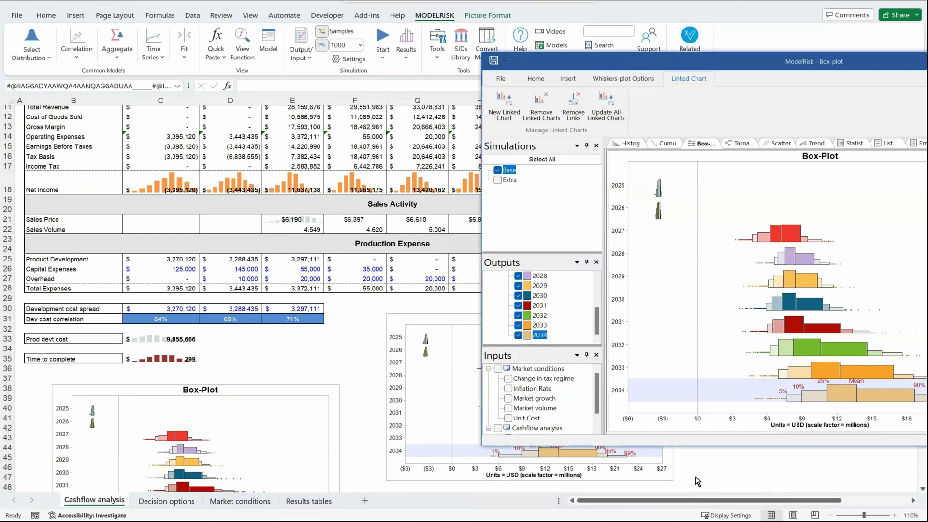
key(super+Up)
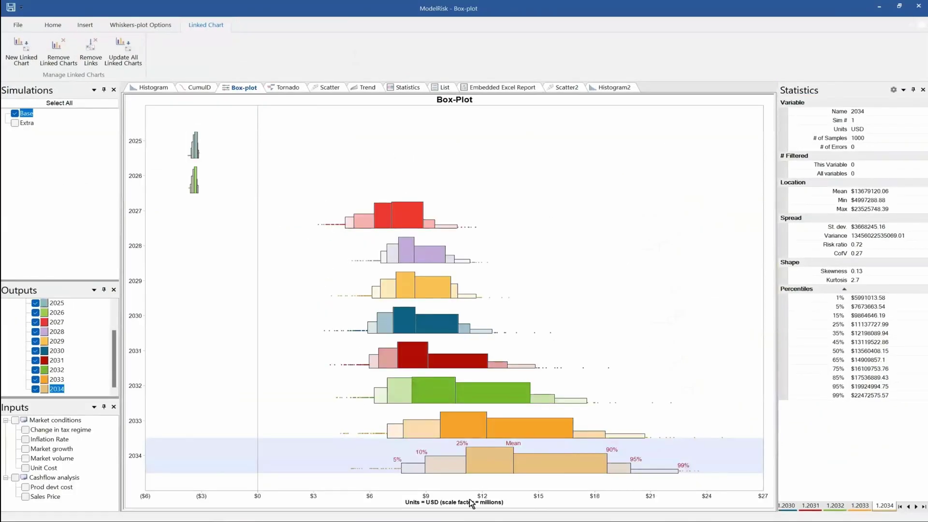
Compare the Net income over time embedded report with its source table on the Results tables sheet and inspect the Base P05 formula for 2025
key(ctrl+Tab)
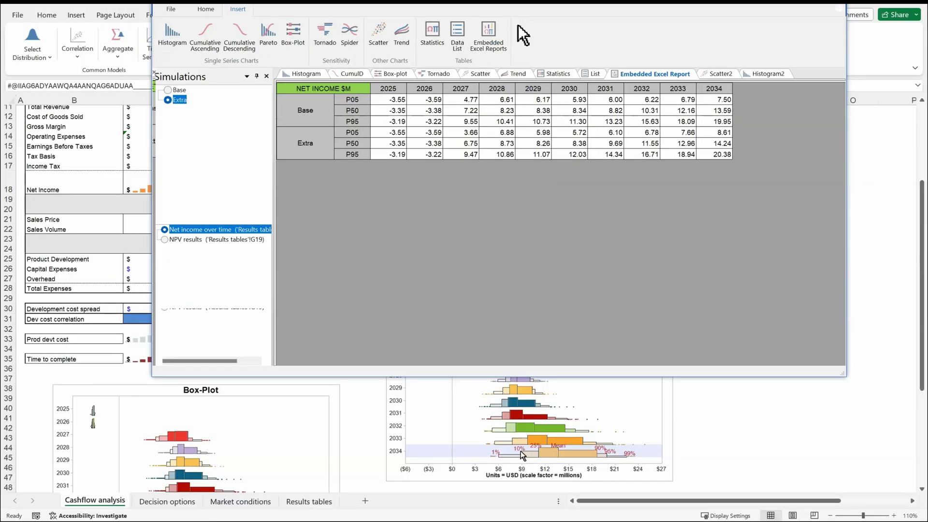
drag(518, 24, 927, 98)
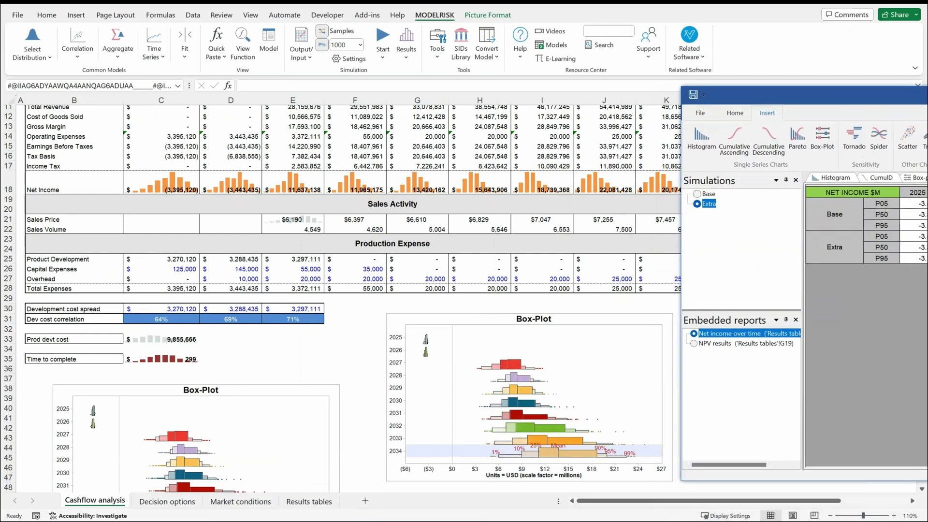
click(309, 501)
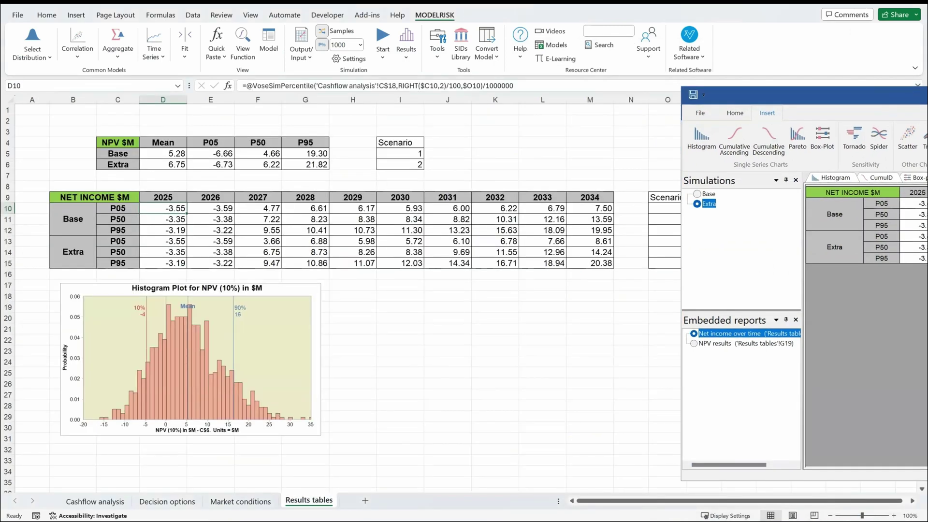
click(94, 197)
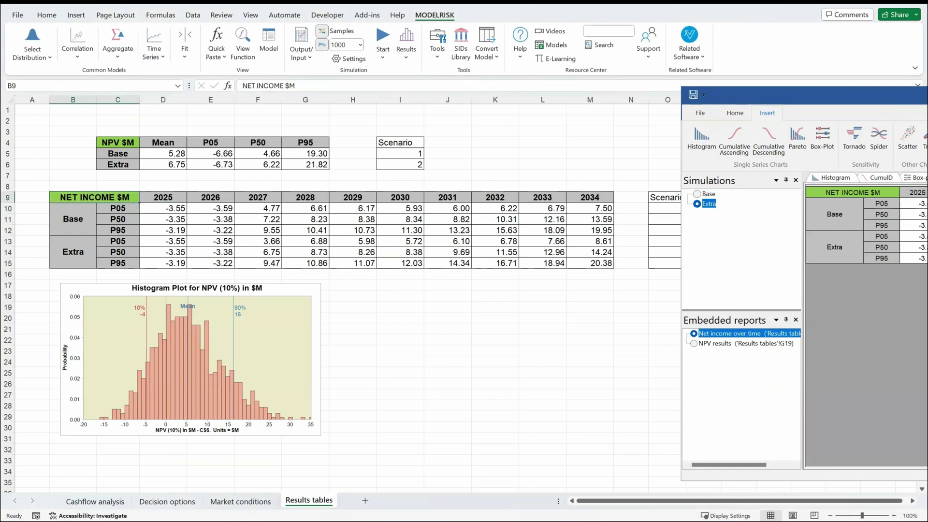
click(163, 208)
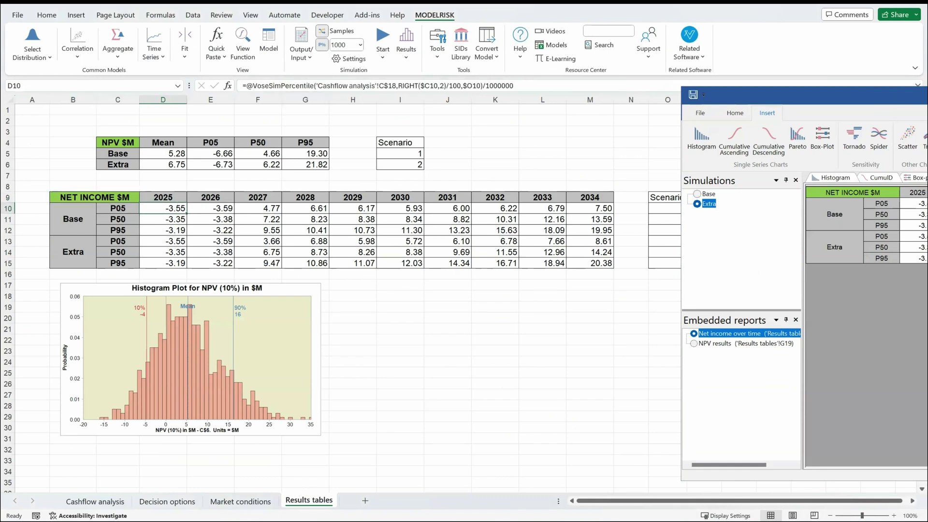
drag(785, 97, 729, 131)
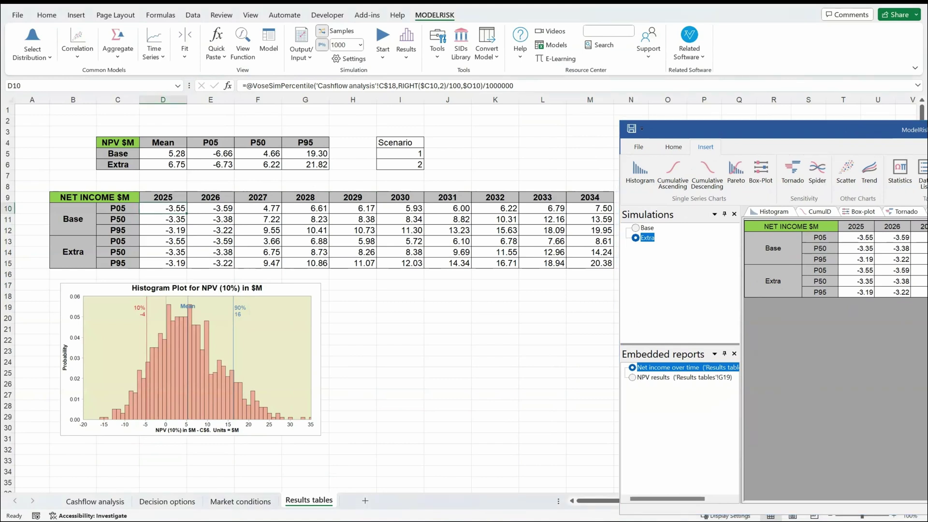
Select the net income table B9:M15, review which embedded Excel reports can be removed, and cancel without deleting any
drag(73, 198, 590, 263)
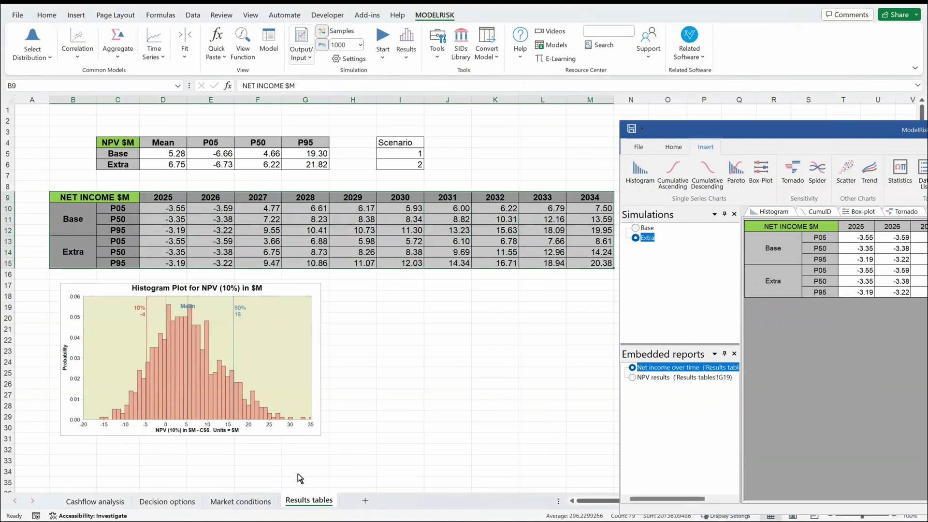
click(301, 48)
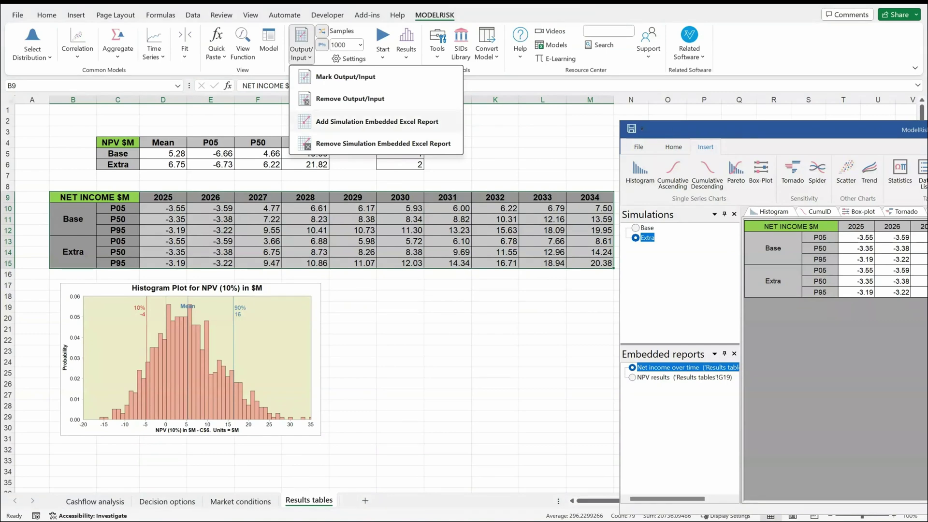
click(377, 144)
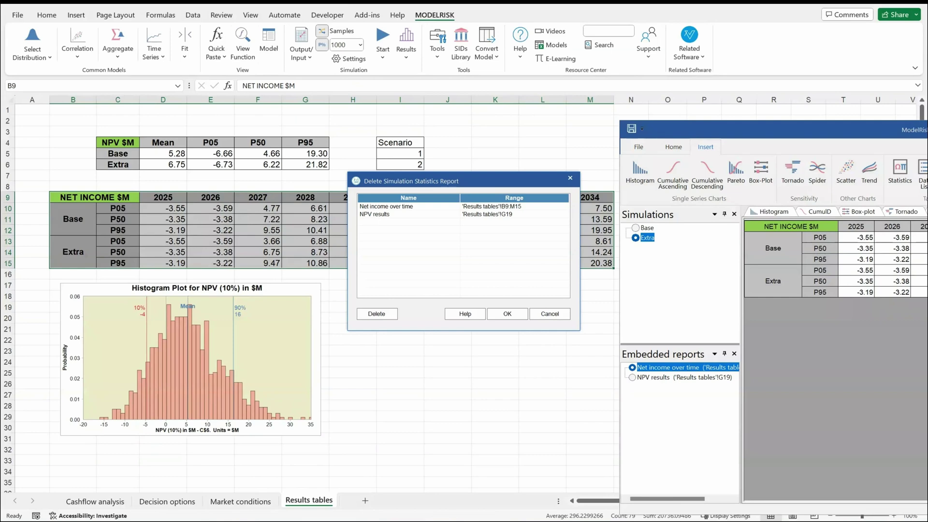
click(549, 314)
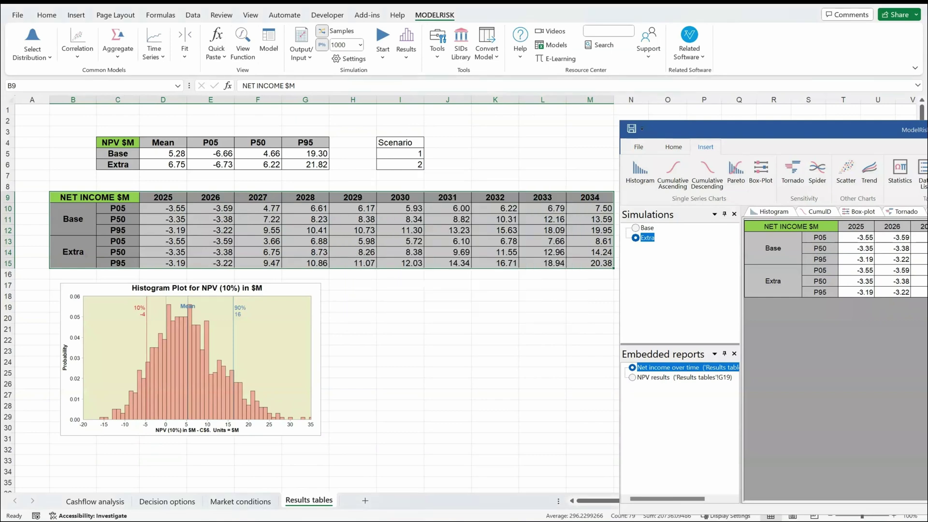
Insert another embedded Excel report page showing the Net income over time table
drag(756, 129, 244, 47)
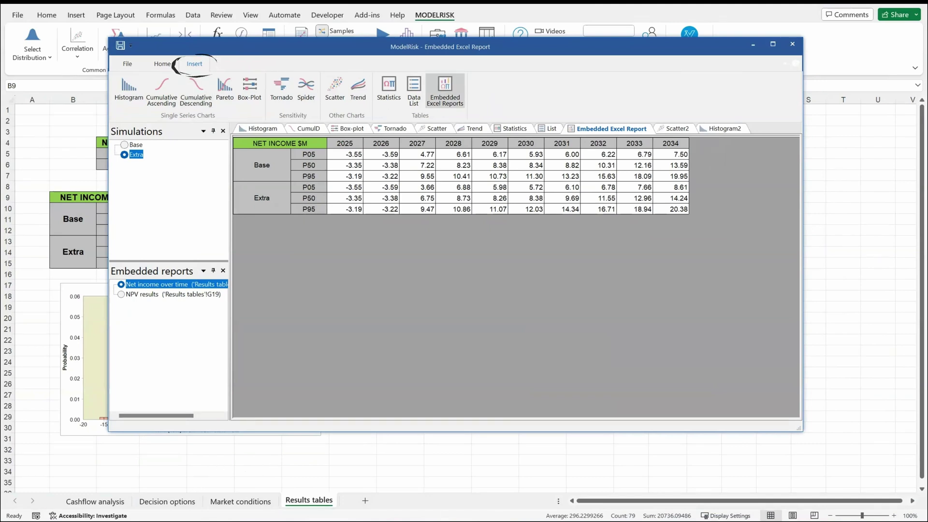
click(445, 90)
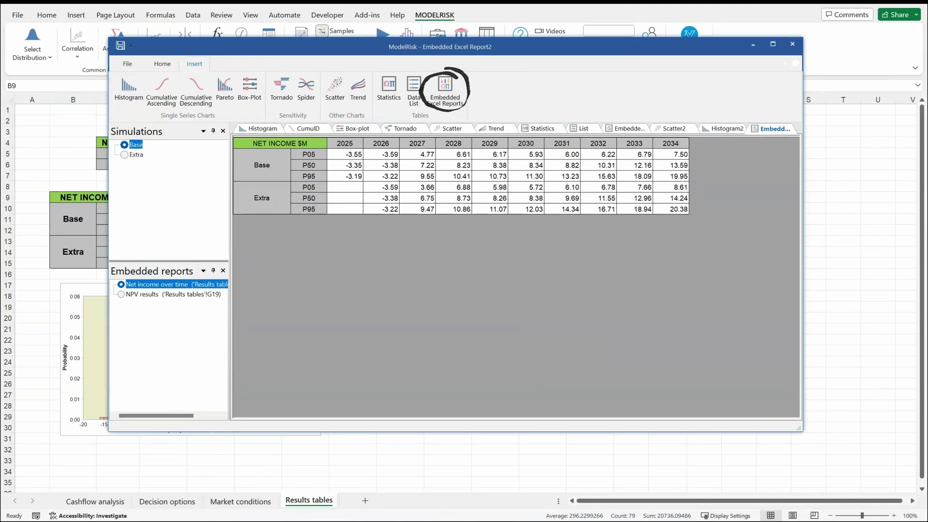
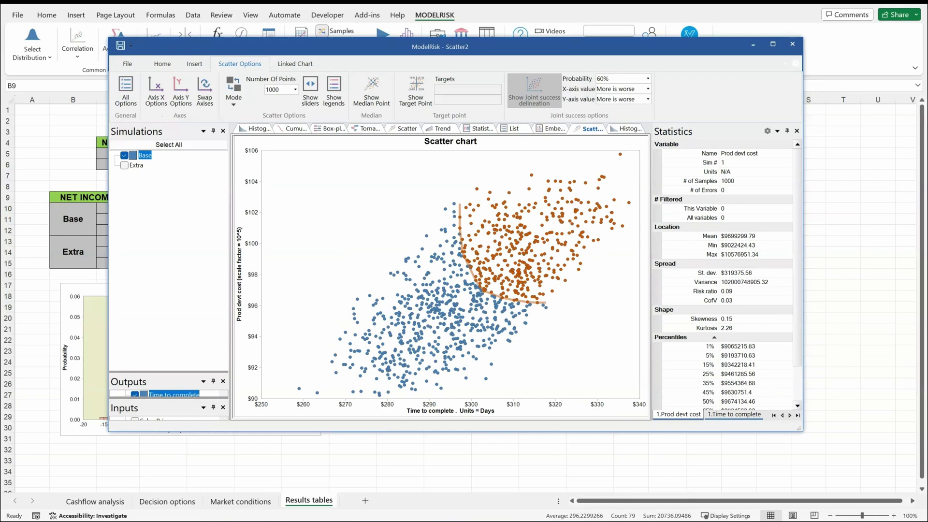
Show the NPV (10%) versus Market growth scatter chart full screen and enlarge the outputs and inputs lists
click(407, 128)
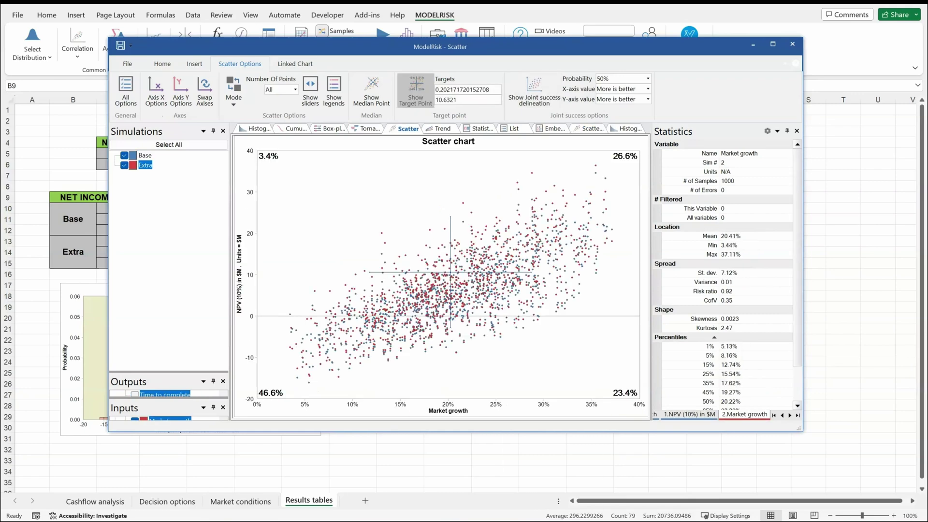
click(773, 44)
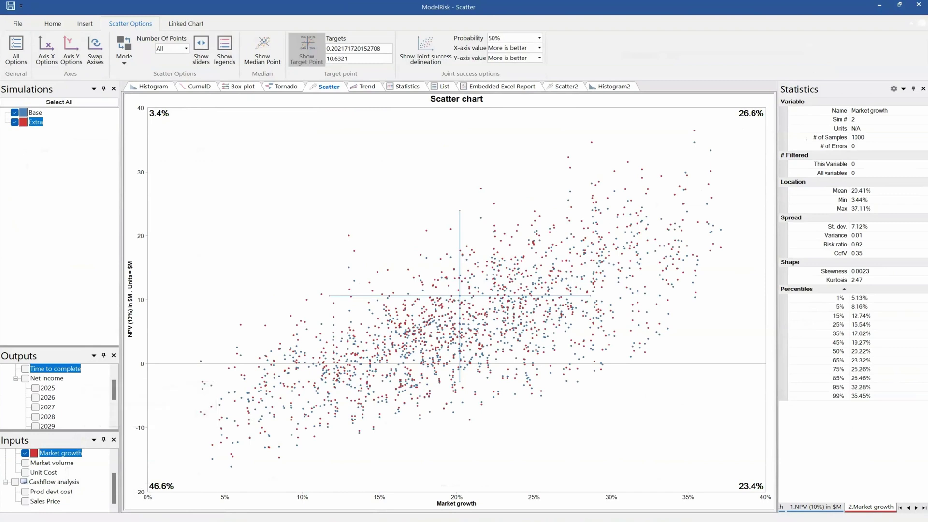
drag(59, 346, 59, 213)
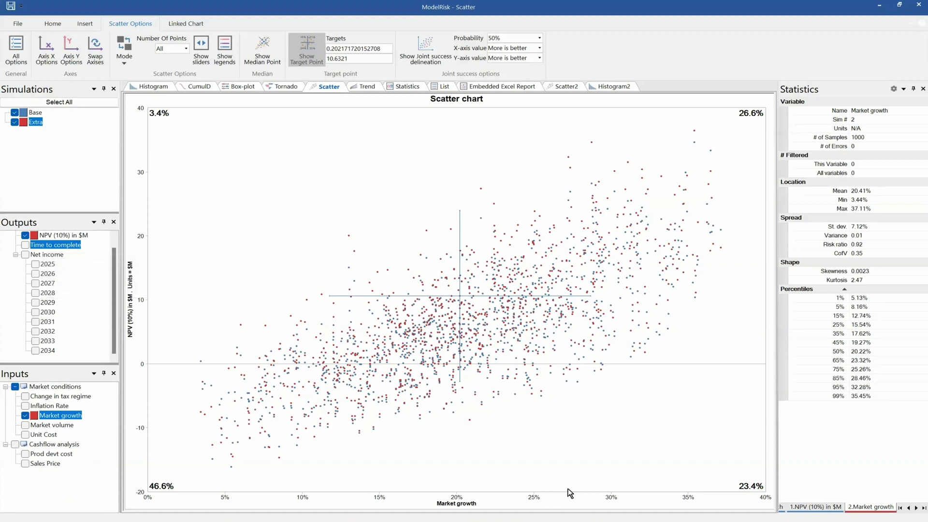
Set the joint success probability to 80% on the Prod devt cost versus Time to complete scatter chart
key(ctrl+Tab)
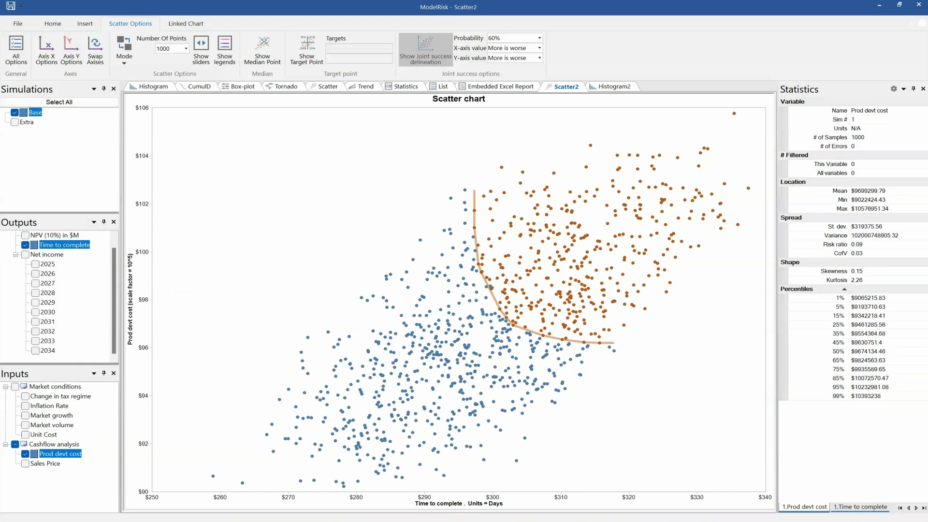
mouse_move(522, 172)
click(539, 38)
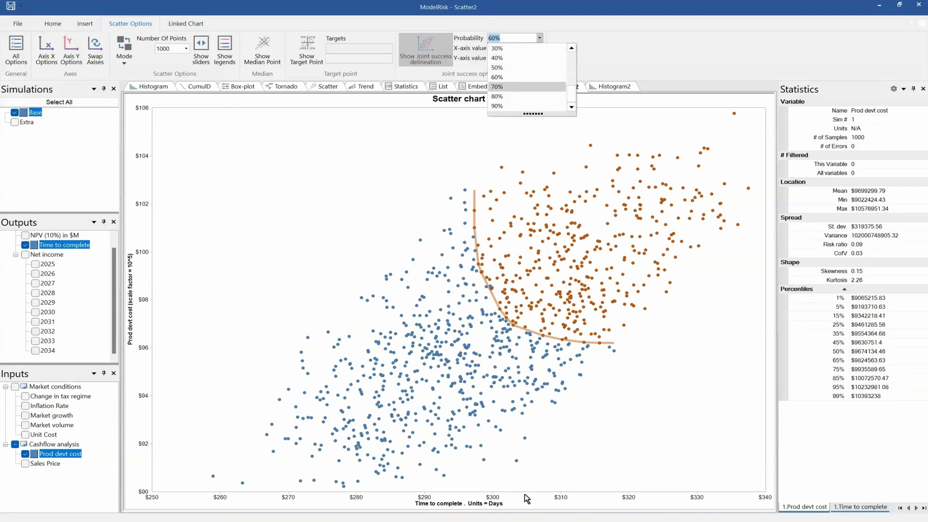
key(Return)
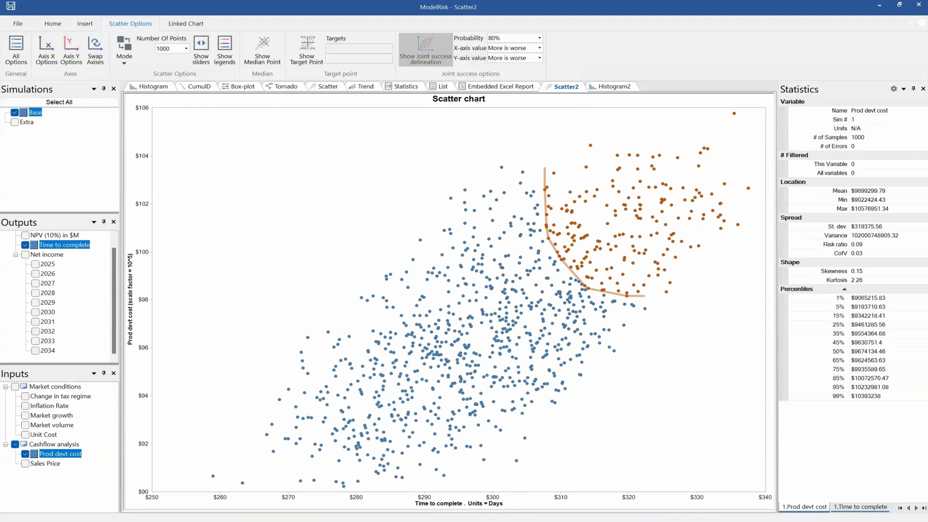
Check the joint success options for the X-axis value, keep More is worse, and uncover the Results tables sheet behind the results window
mouse_move(554, 173)
key(alt+Down)
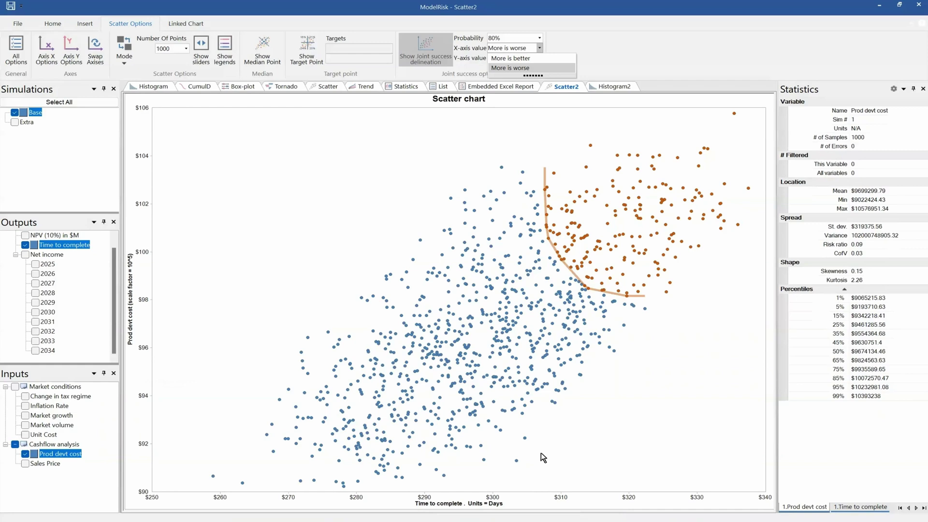
key(Return)
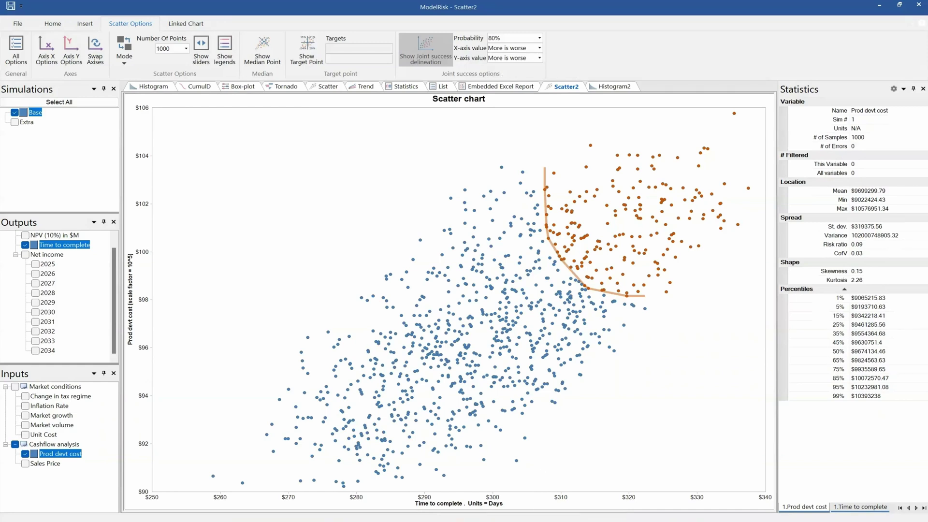
drag(394, 7, 568, 47)
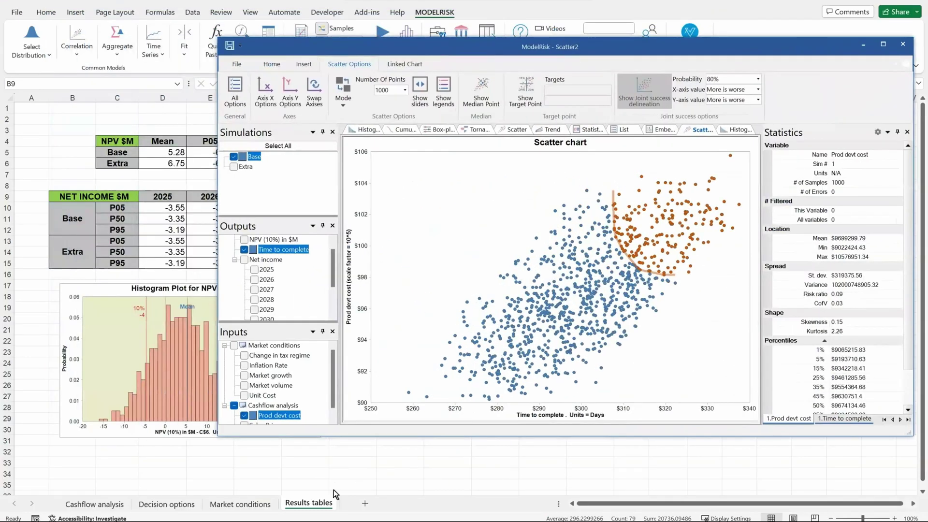
Leave the ModelRisk results window and display the Cashflow analysis sheet of the workbook
click(18, 437)
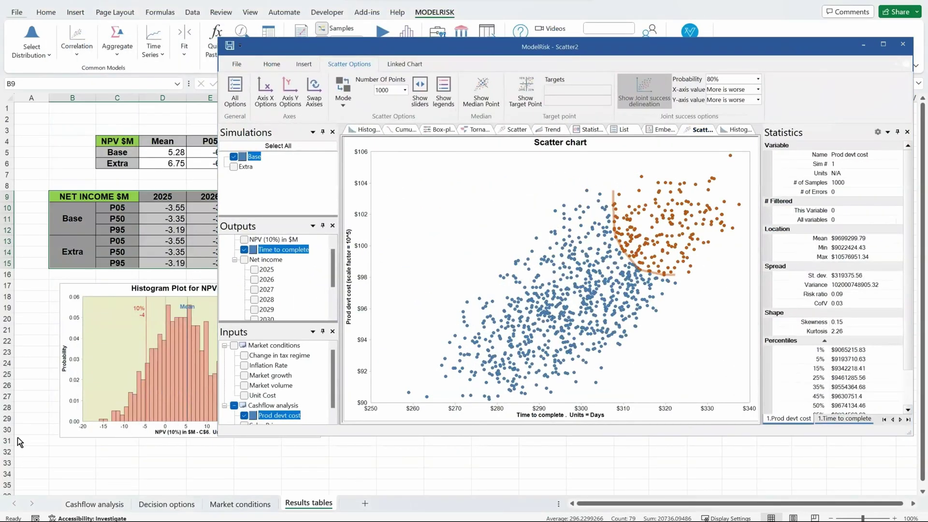
key(alt+f)
click(30, 156)
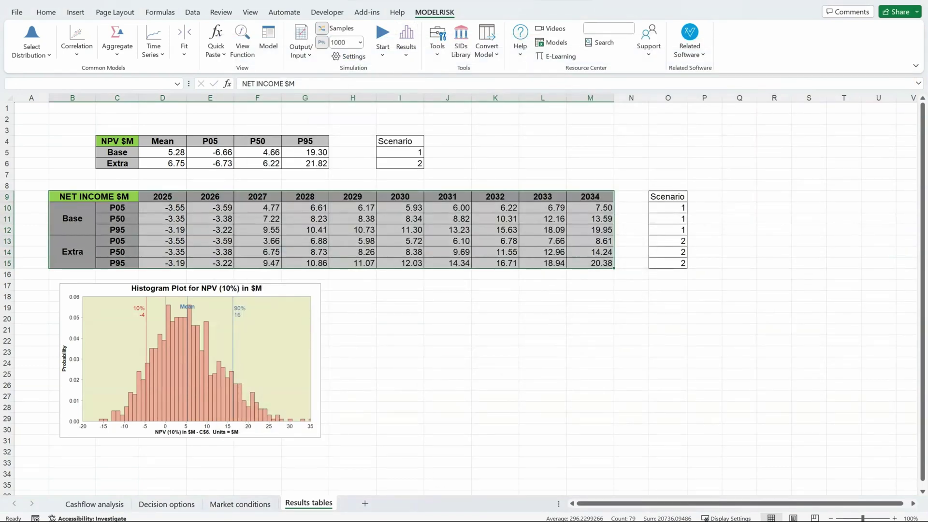
click(95, 504)
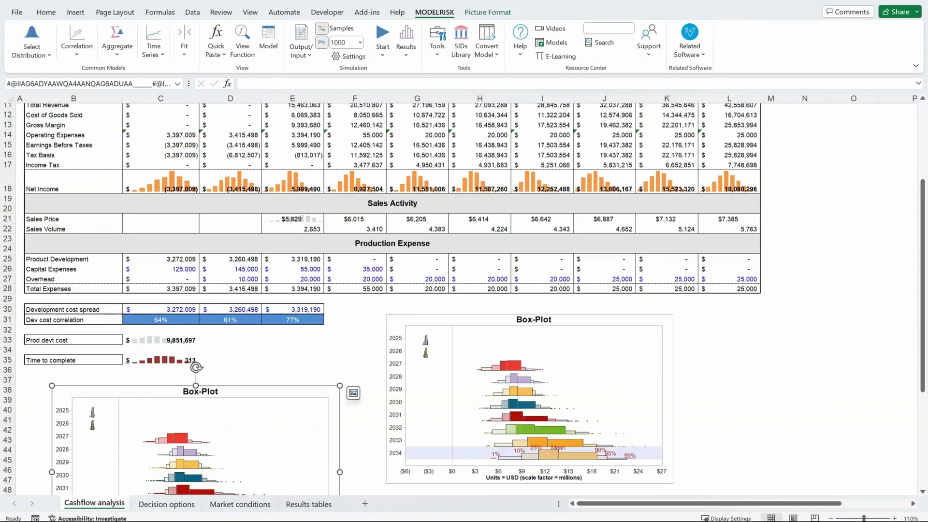
Set the minimum of the Sales Price PERT distribution in E21 to 40 and rerun the simulation without saving the current results
click(292, 218)
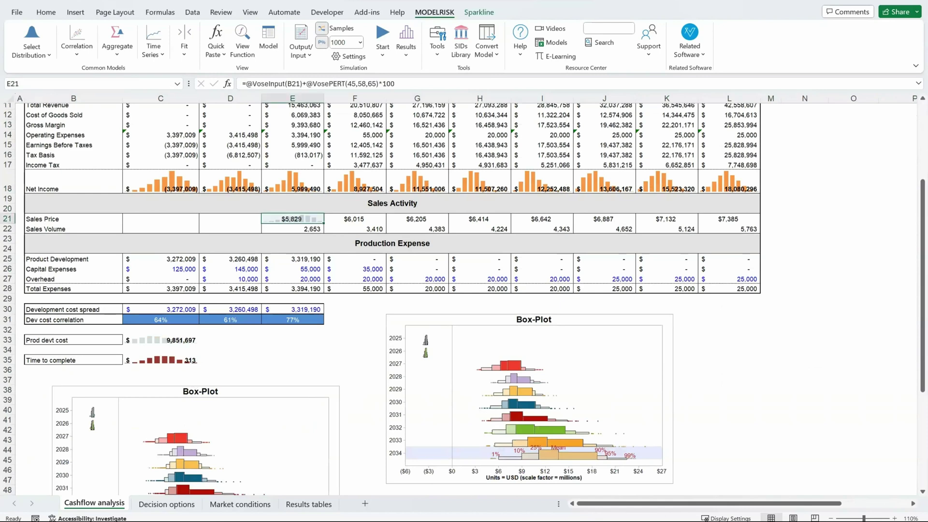
click(355, 84)
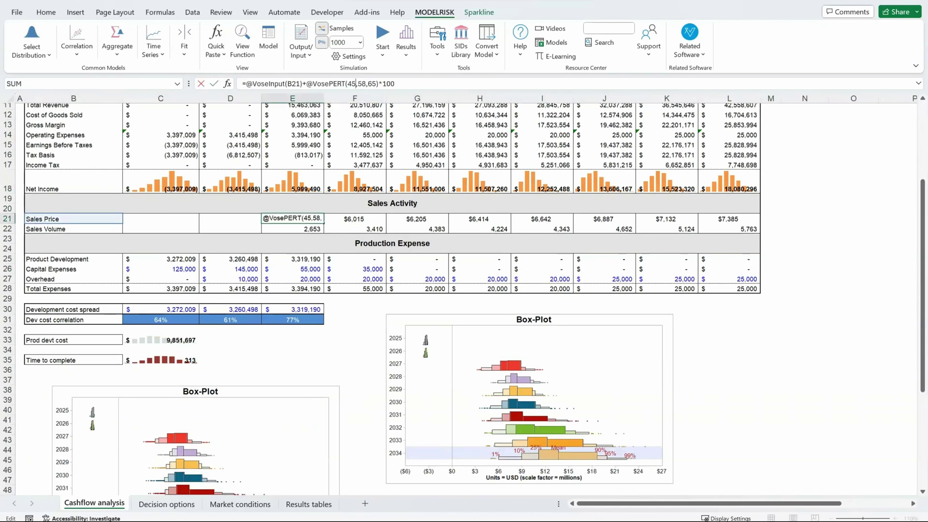
key(BackSpace)
text(0)
key(Return)
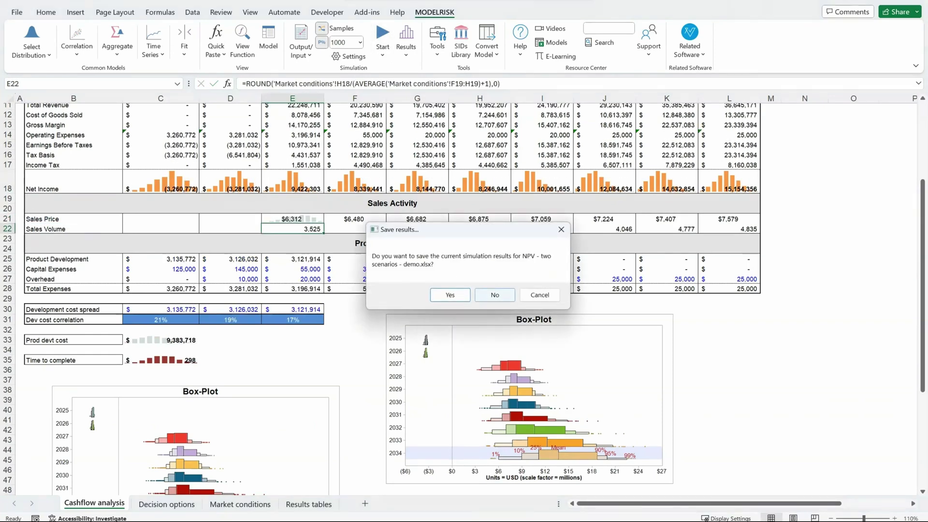
click(494, 295)
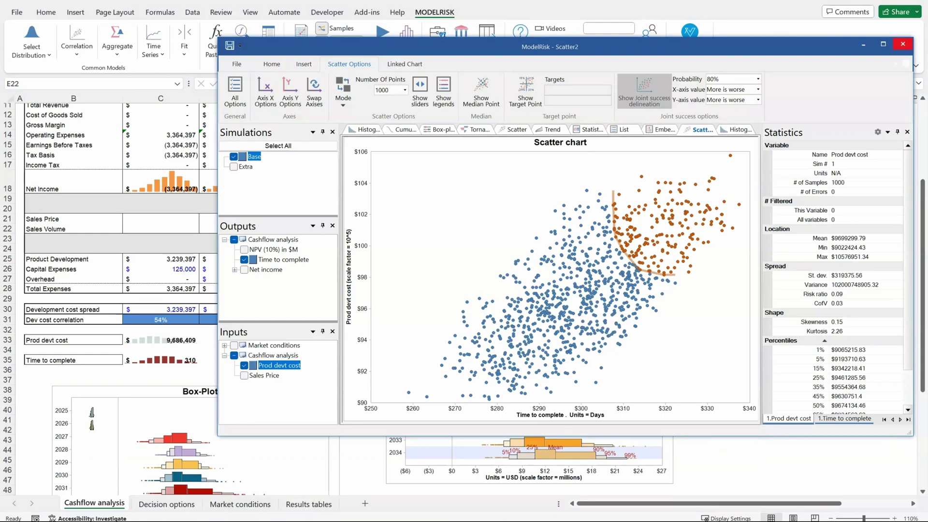
Export the created result tabs to an MS PowerPoint report
mouse_move(554, 232)
mouse_move(579, 252)
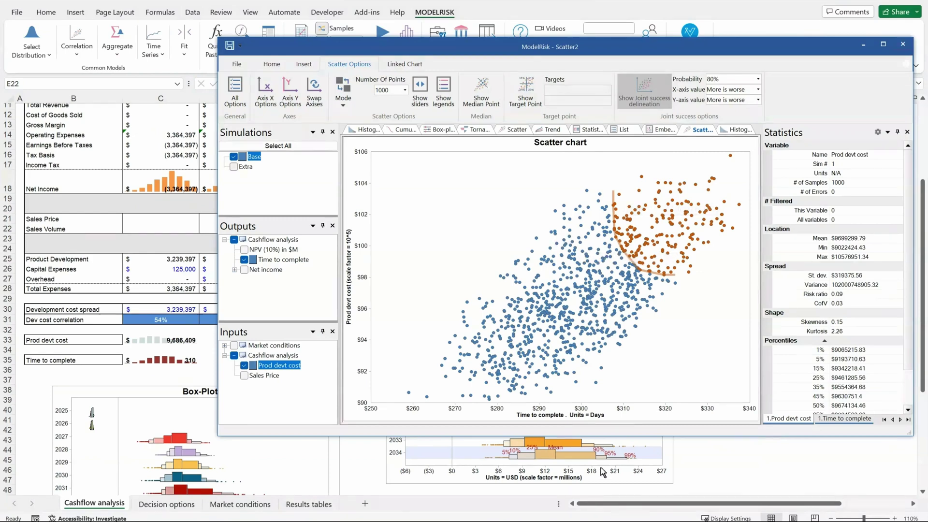
drag(489, 44, 341, 10)
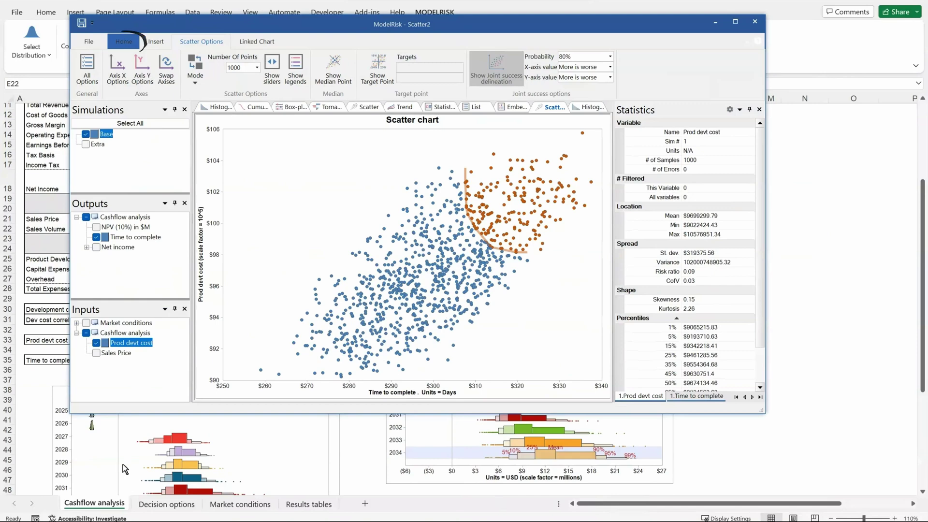
click(123, 42)
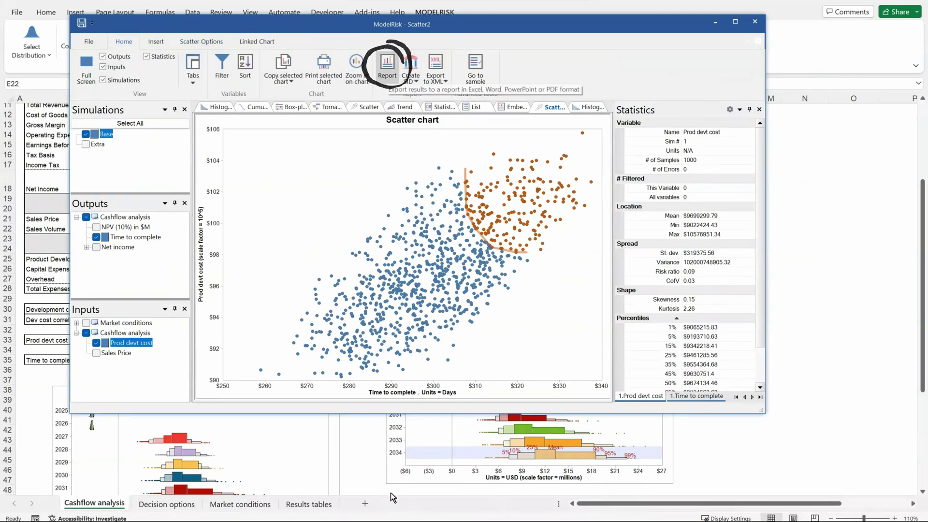
click(387, 68)
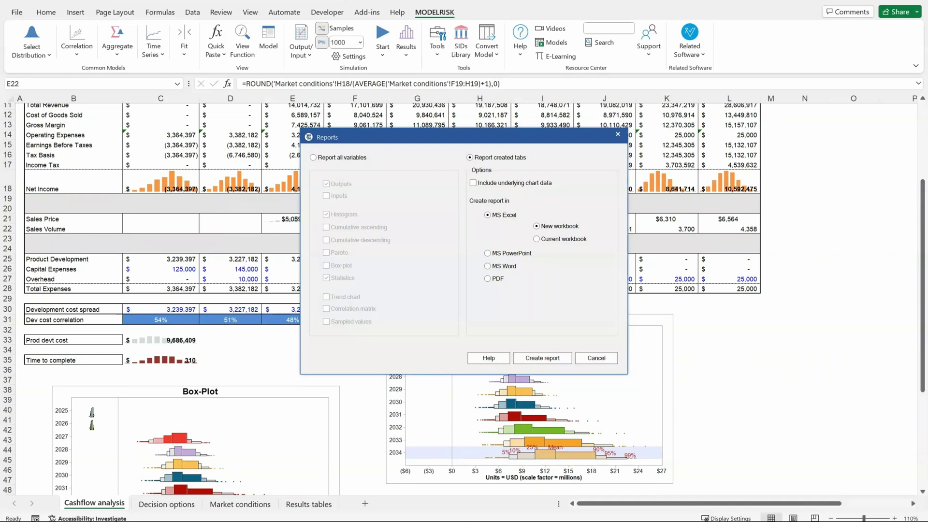
click(488, 253)
click(542, 358)
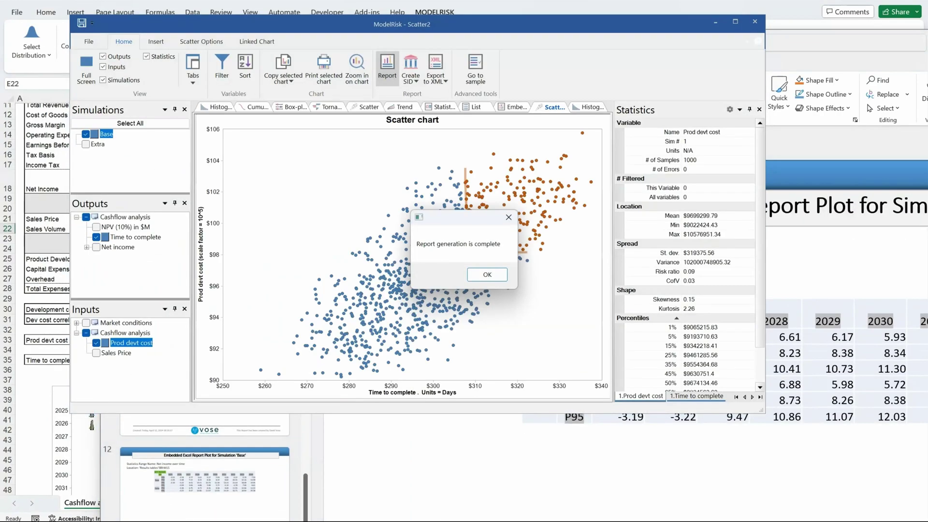
click(487, 275)
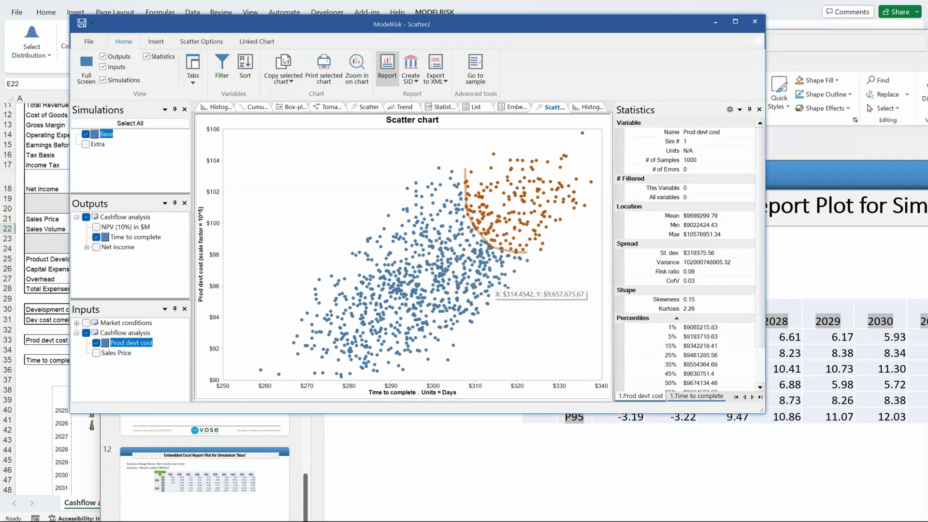
Uncover the generated PowerPoint report and look through its slide thumbnails from the last slides back to the first
drag(483, 25, 698, 160)
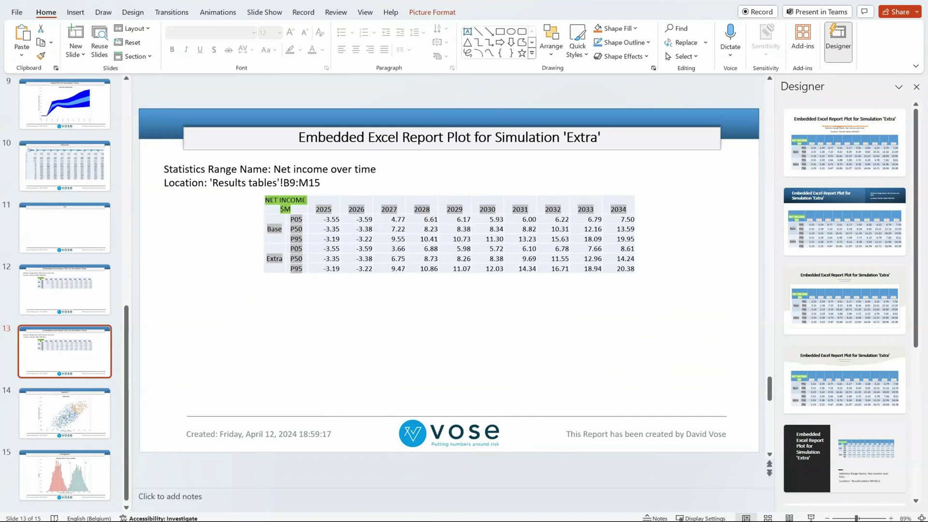
scroll(64, 348, down, 1)
drag(126, 404, 126, 391)
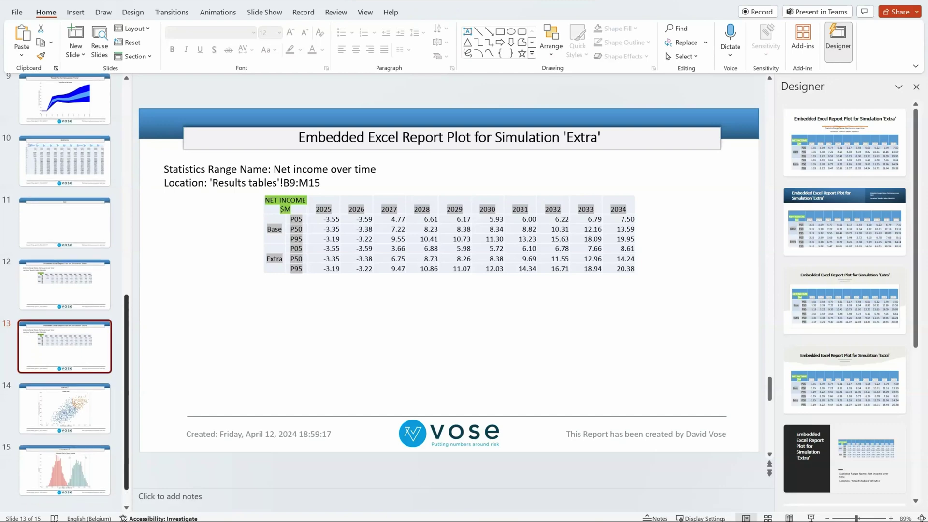
scroll(64, 290, up, 10)
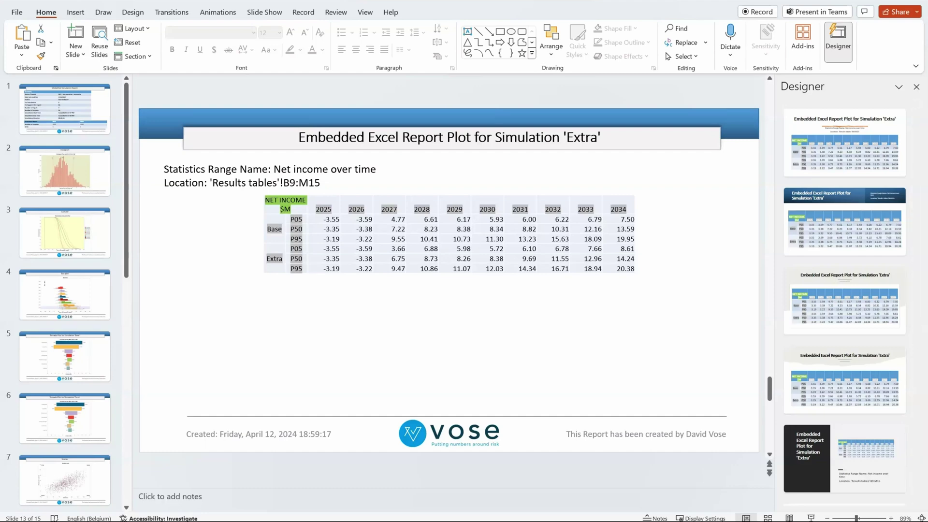
Return from the PowerPoint report to the ModelRisk results window and maximize it
drag(697, 3, 927, 72)
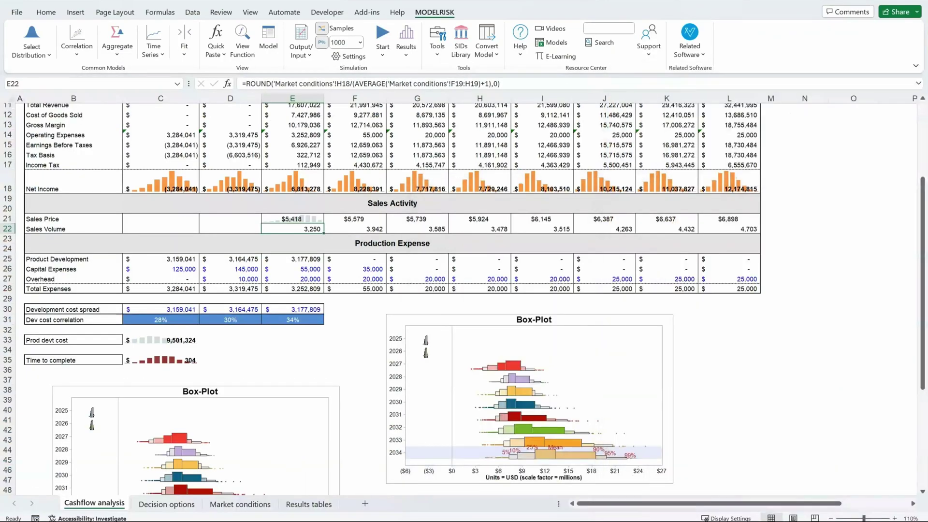
drag(927, 3, 777, 53)
double_click(776, 53)
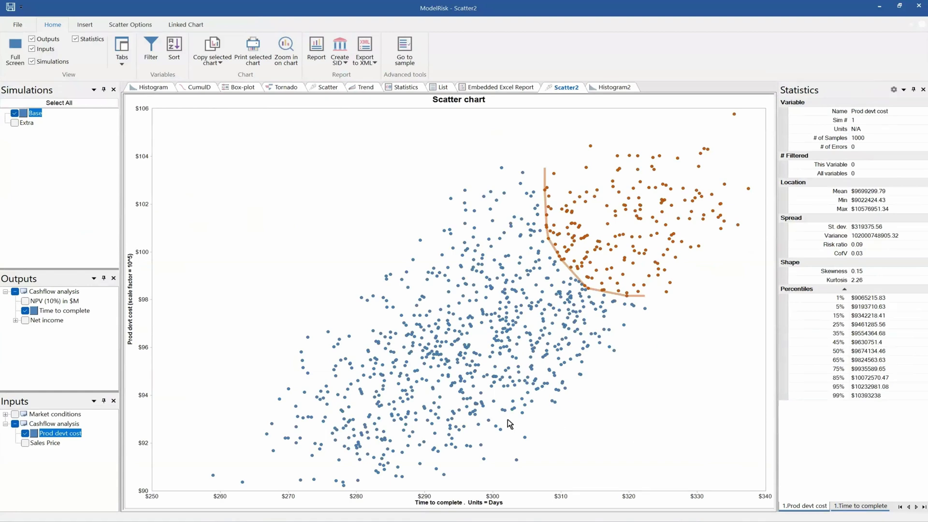
Check the file options for opening, saving and clearing the simulation results, leaving them unused
key(alt)
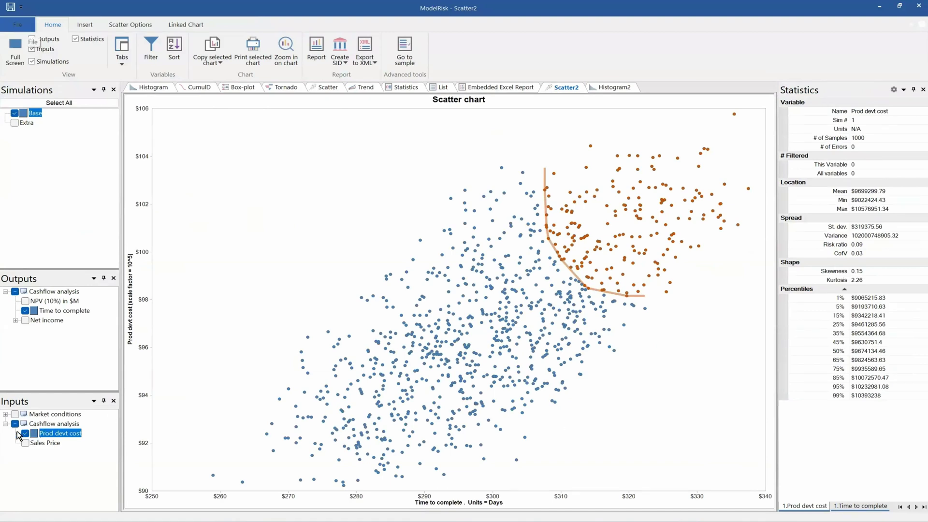
key(f)
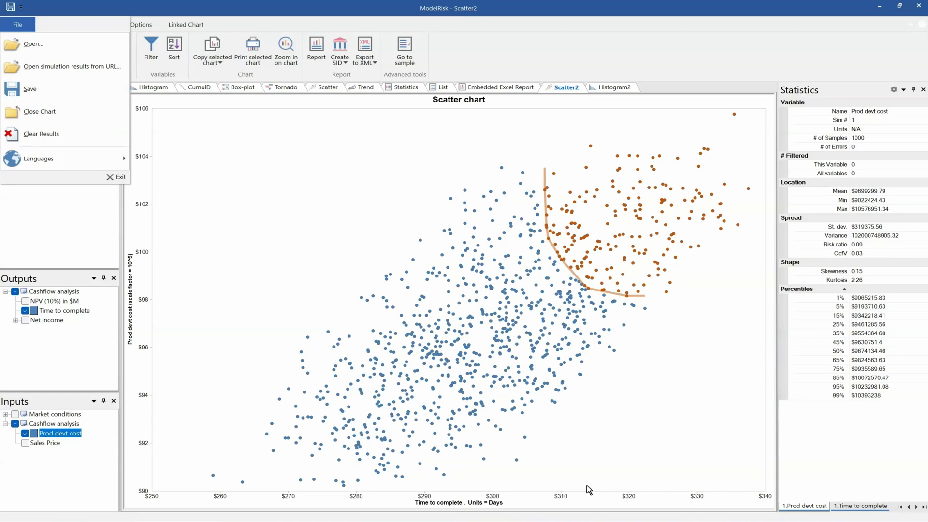
key(Escape)
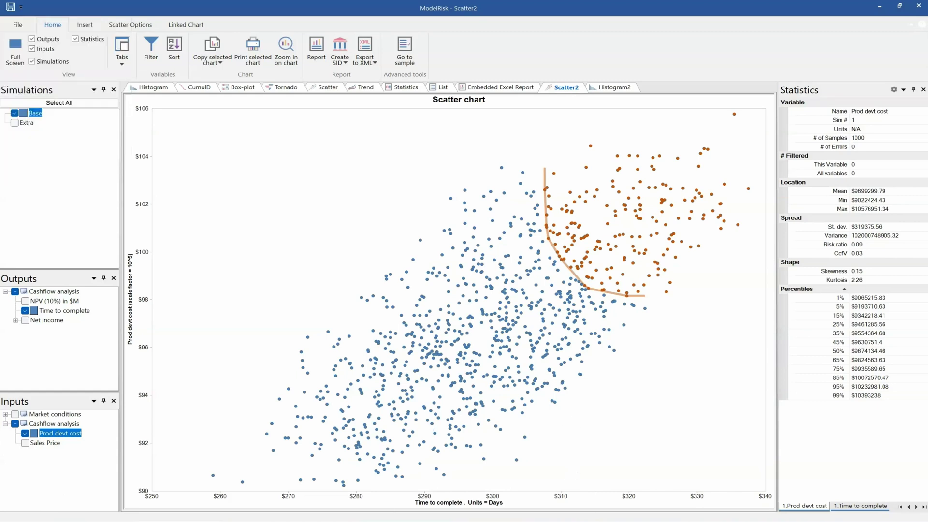